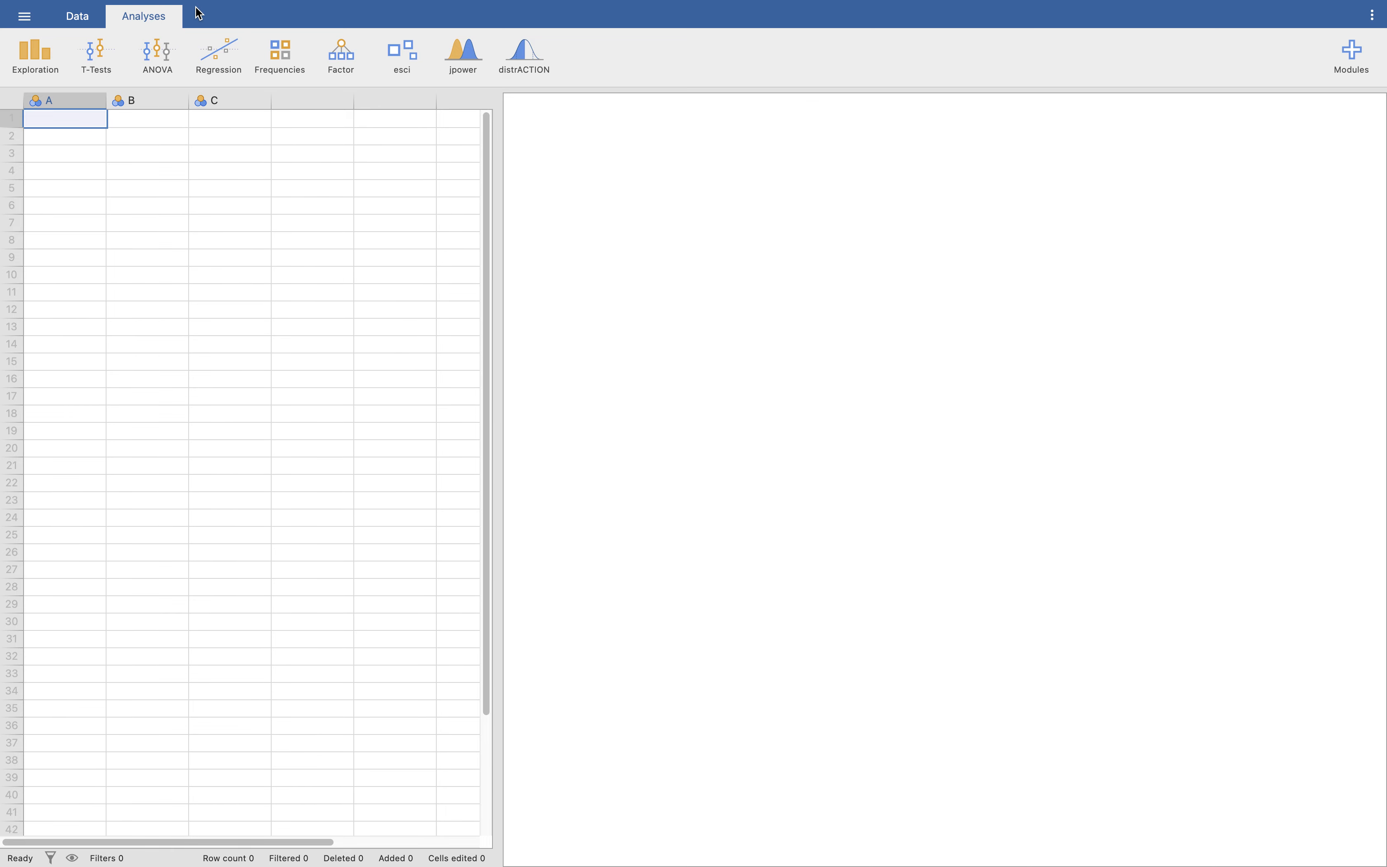
Step: In the Excel workbook, inspect the COUNTIF frequency formulas for scores 1, 3 and 5 and both bar charts
{"action": "mouse_move", "coordinate": [163, 5]}
{"action": "key", "text": "ctrl+Right"}
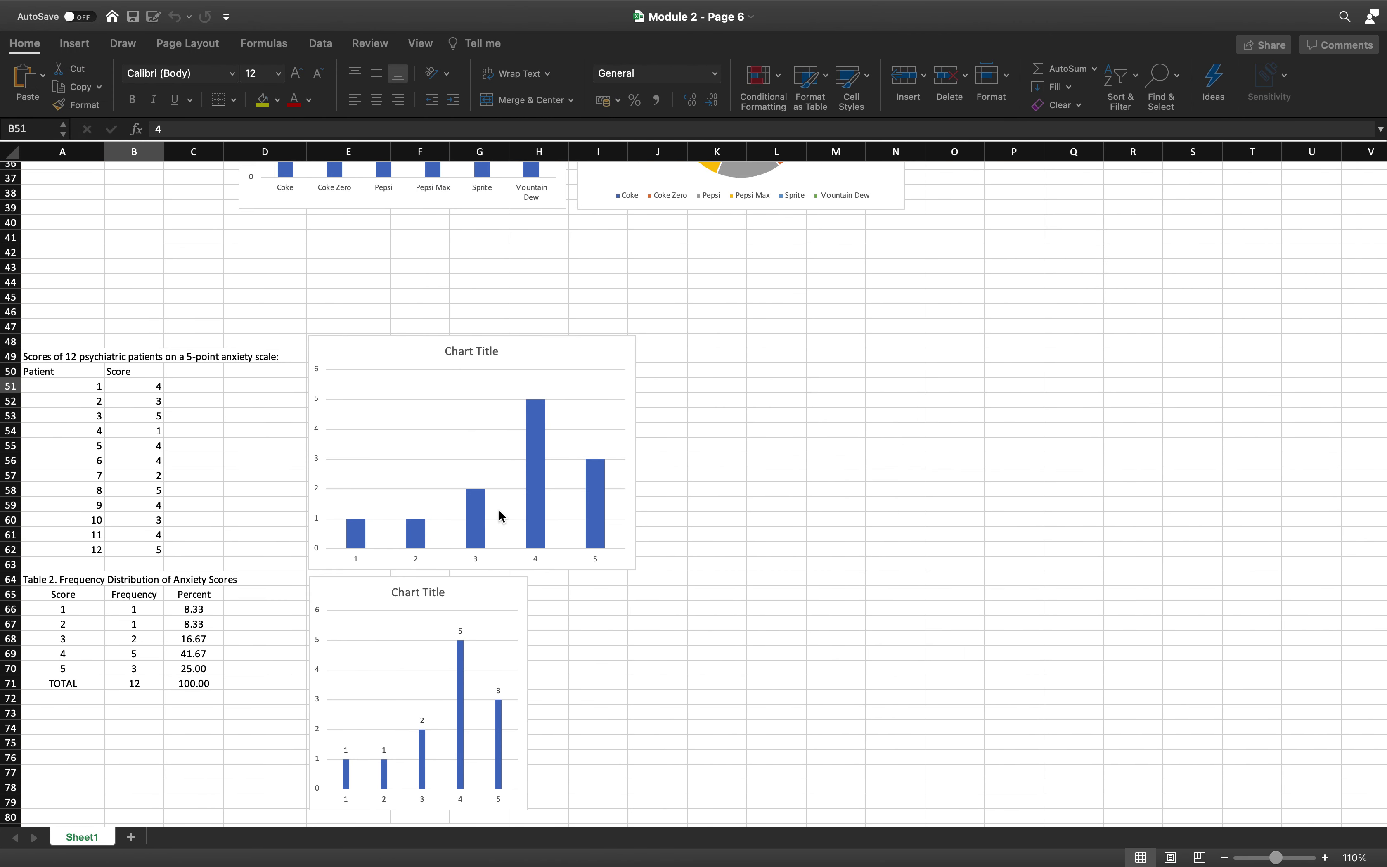
{"action": "scroll", "coordinate": [501, 514], "scroll_direction": "down", "scroll_amount": 1}
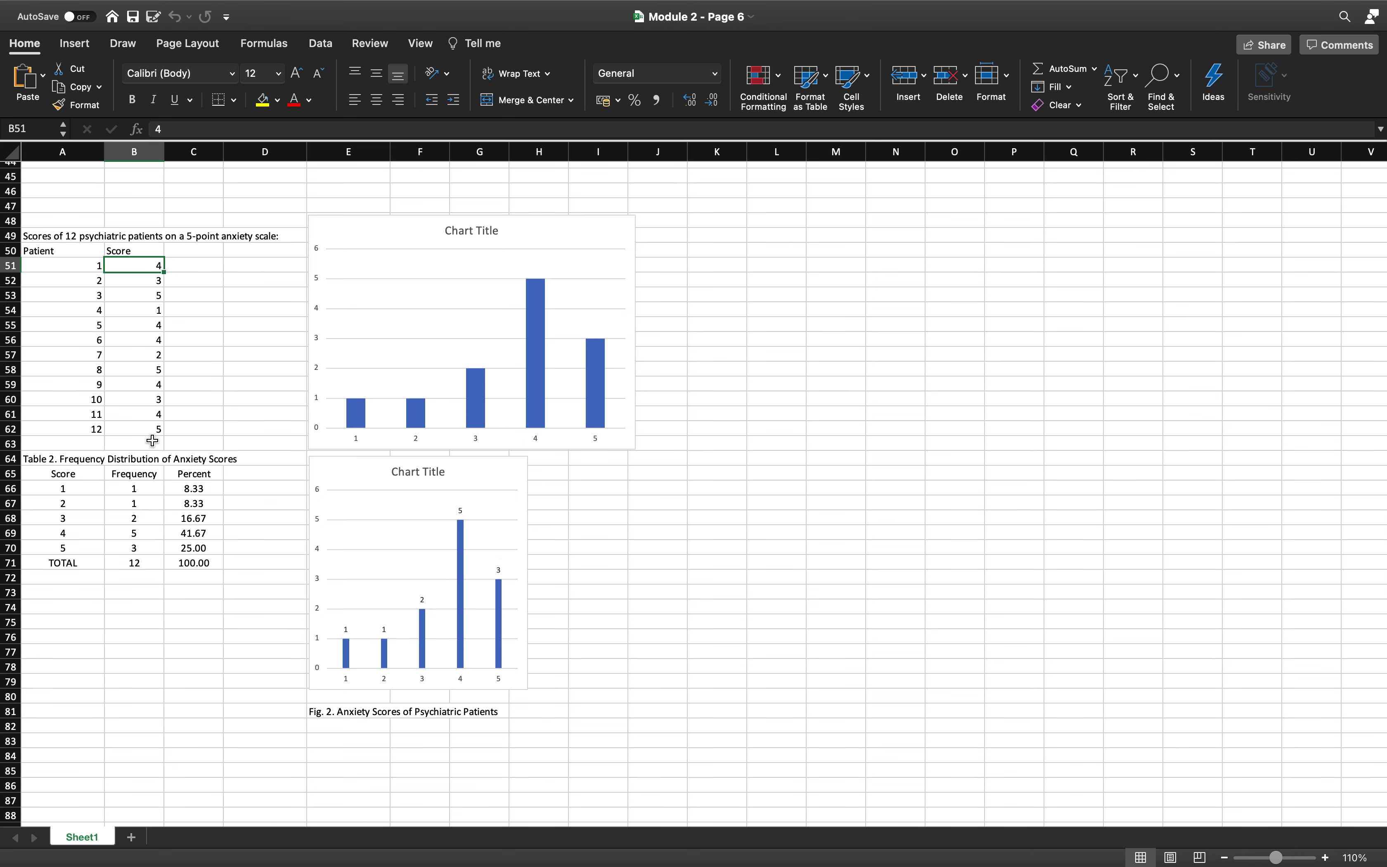
{"action": "left_click", "coordinate": [130, 491]}
{"action": "left_click", "coordinate": [137, 521]}
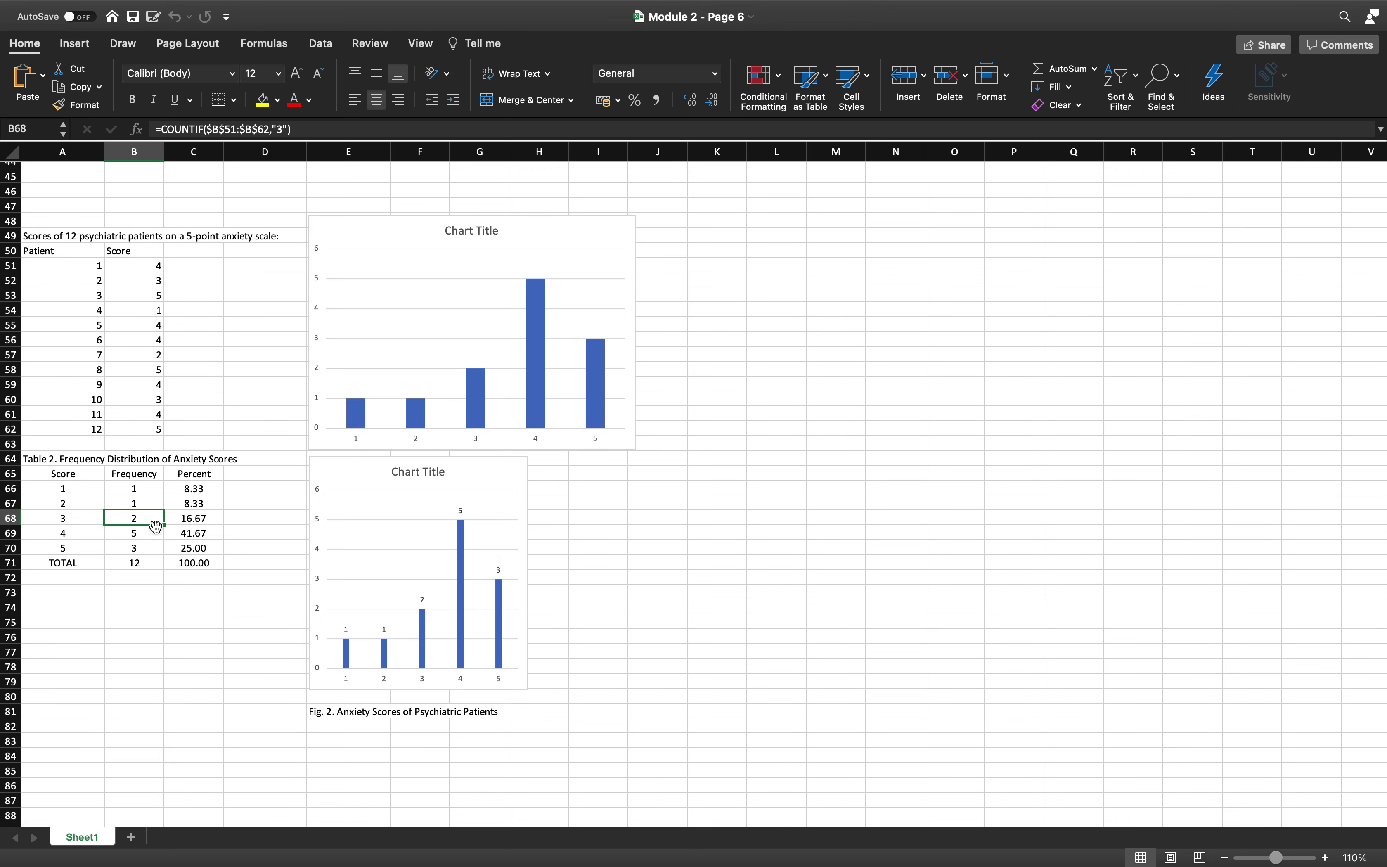
{"action": "left_click", "coordinate": [134, 541]}
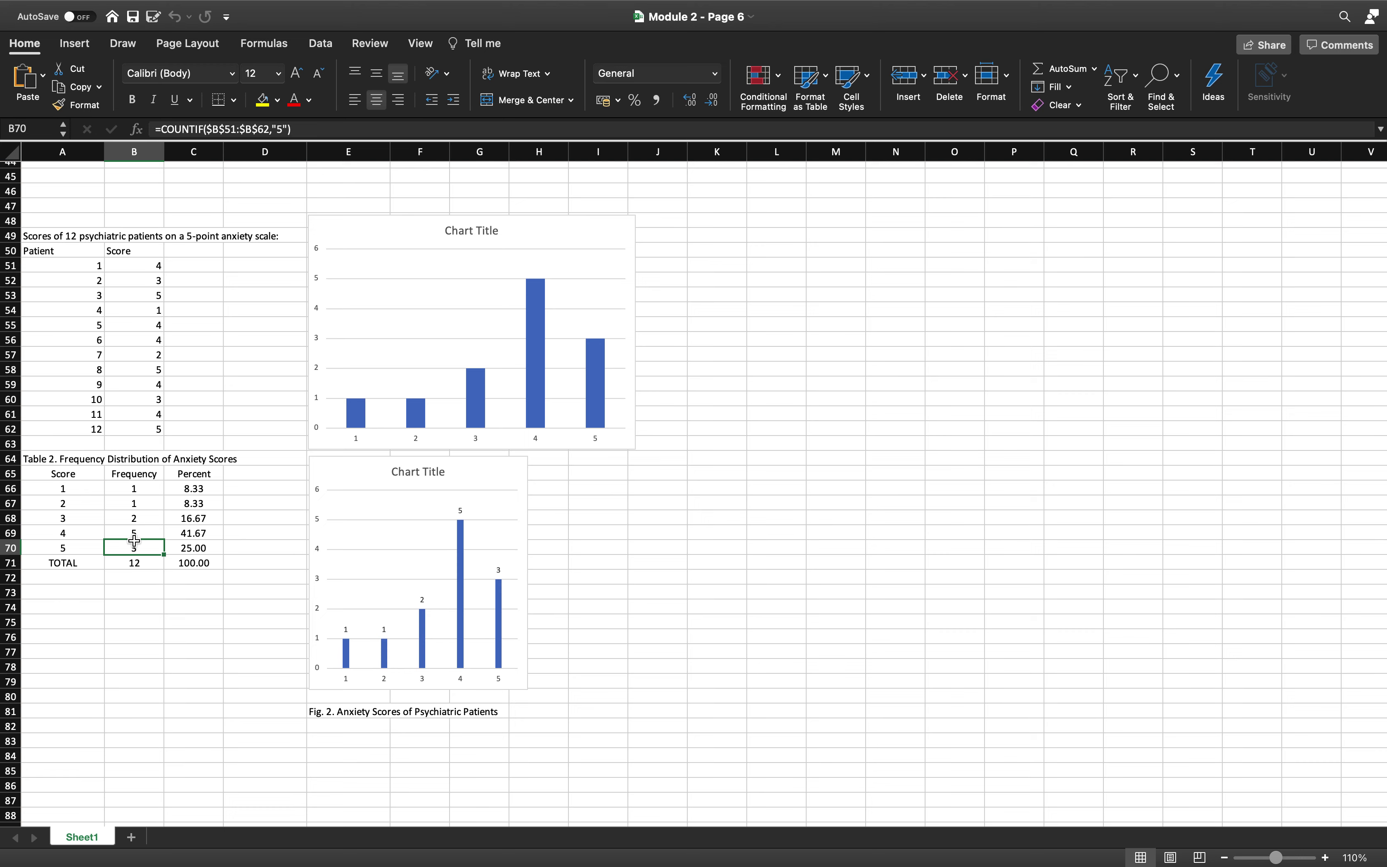
{"action": "left_click", "coordinate": [523, 274]}
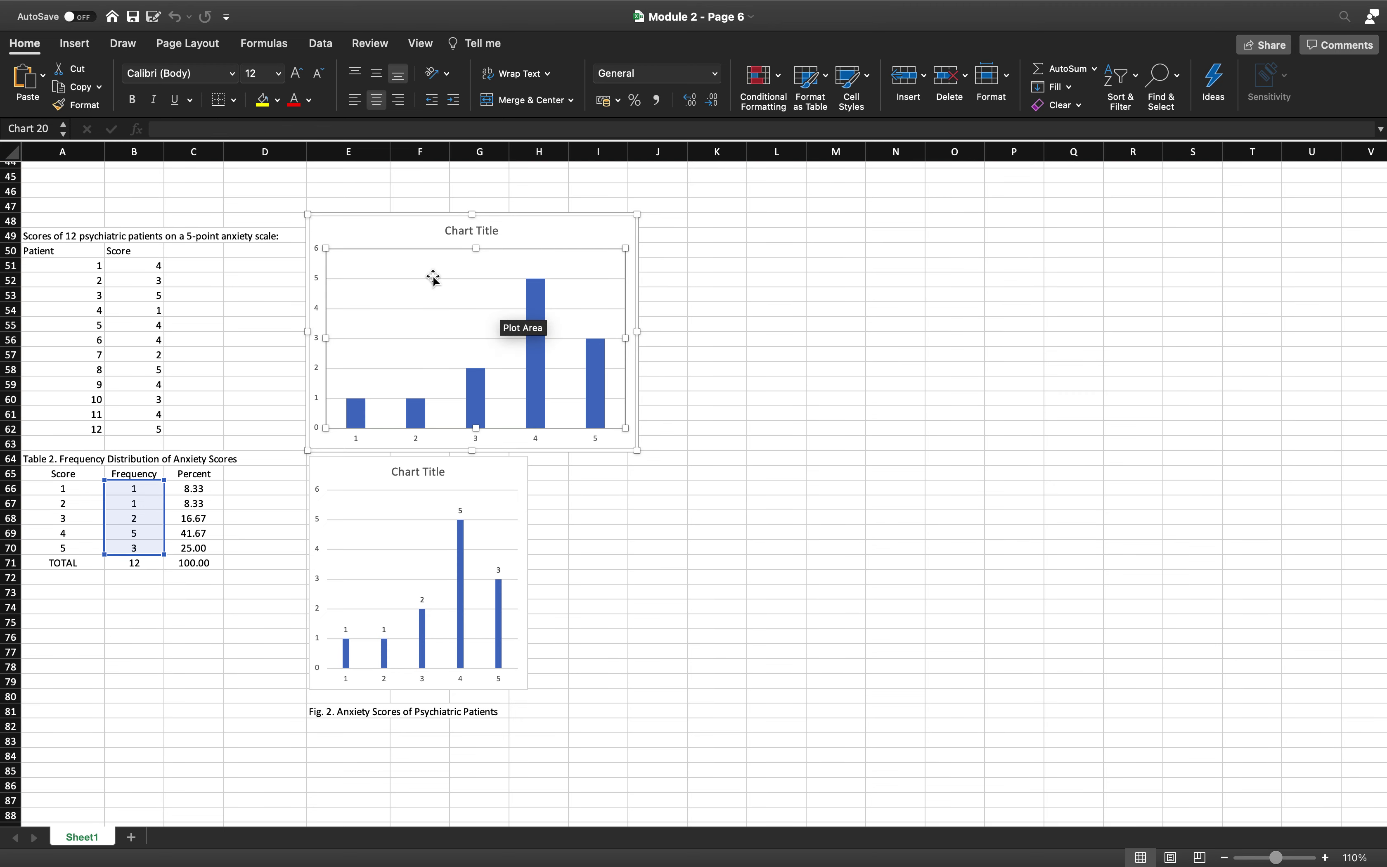
{"action": "left_click", "coordinate": [388, 467]}
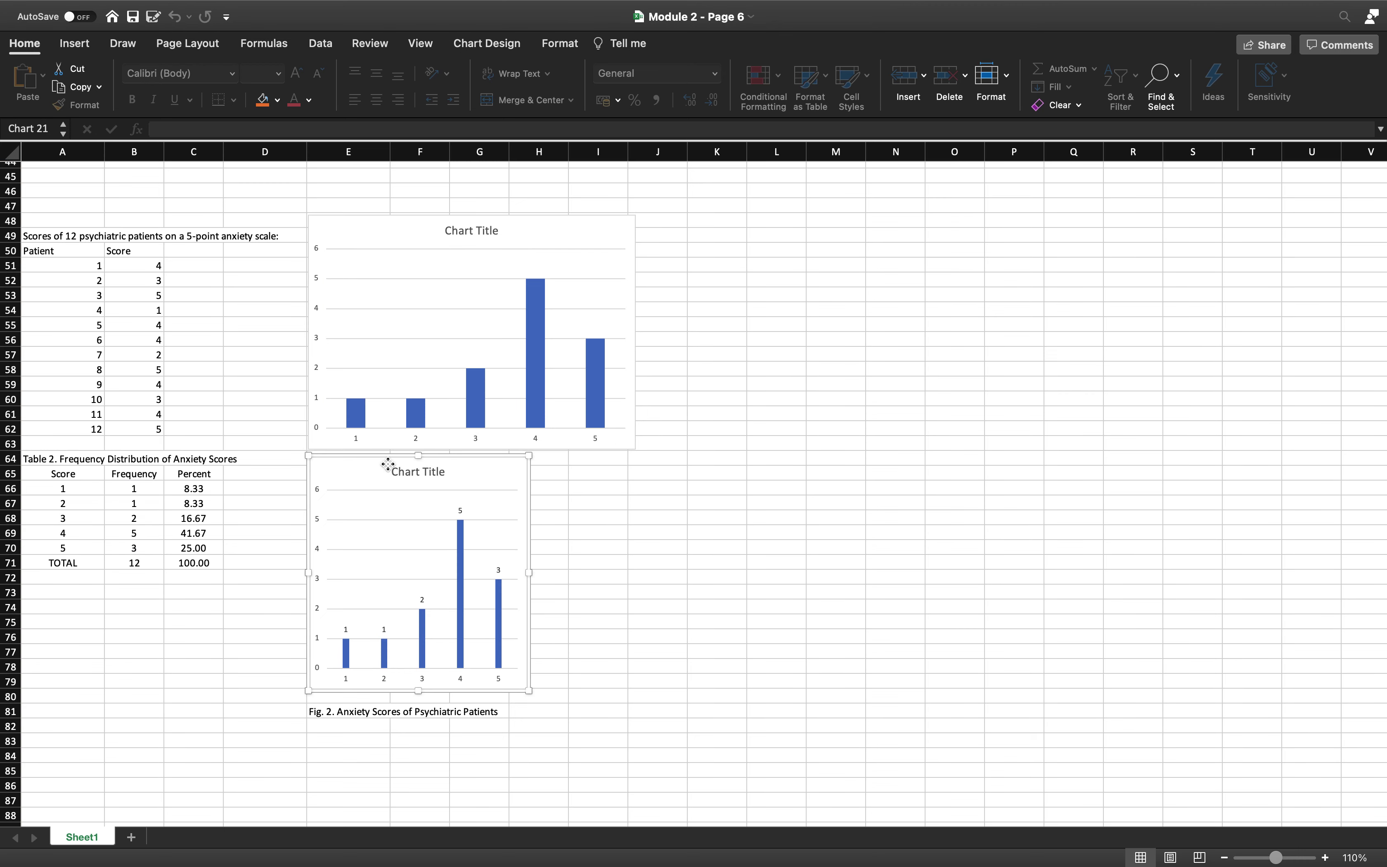
{"action": "left_click", "coordinate": [217, 304]}
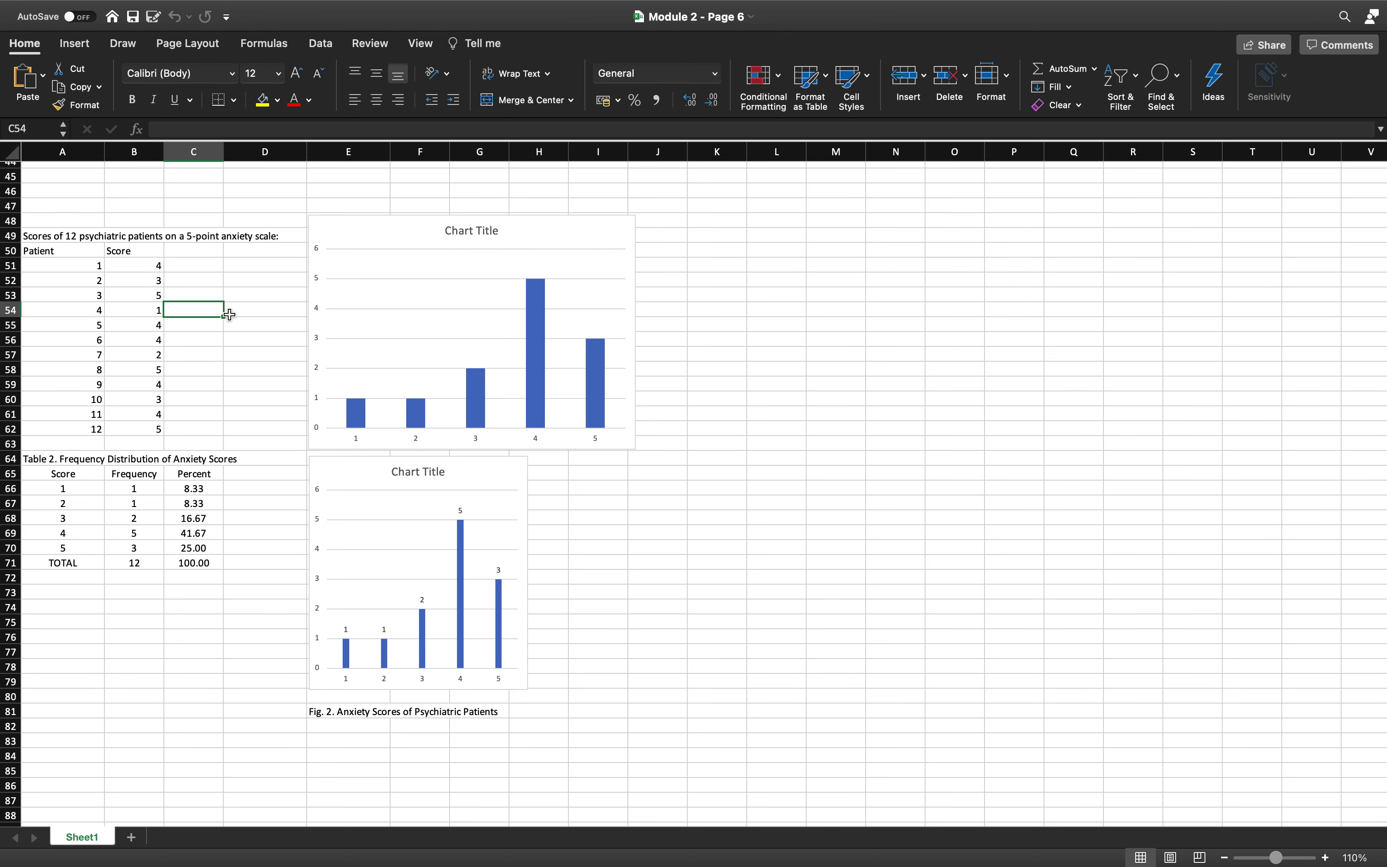
{"action": "left_click", "coordinate": [63, 239]}
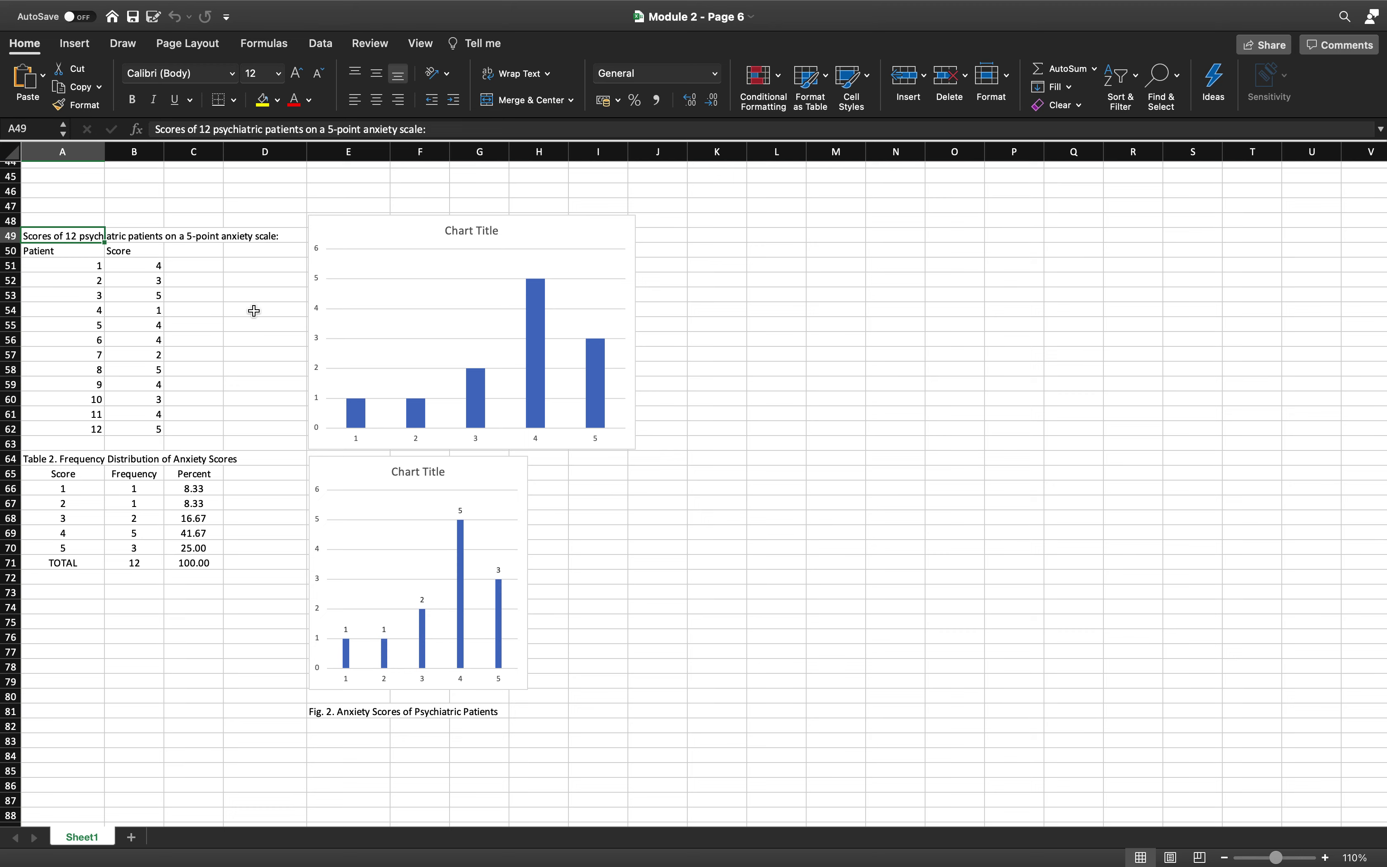
Step: Copy the twelve patient anxiety scores in B51:B62 and return to jamovi
{"action": "left_click", "coordinate": [152, 268]}
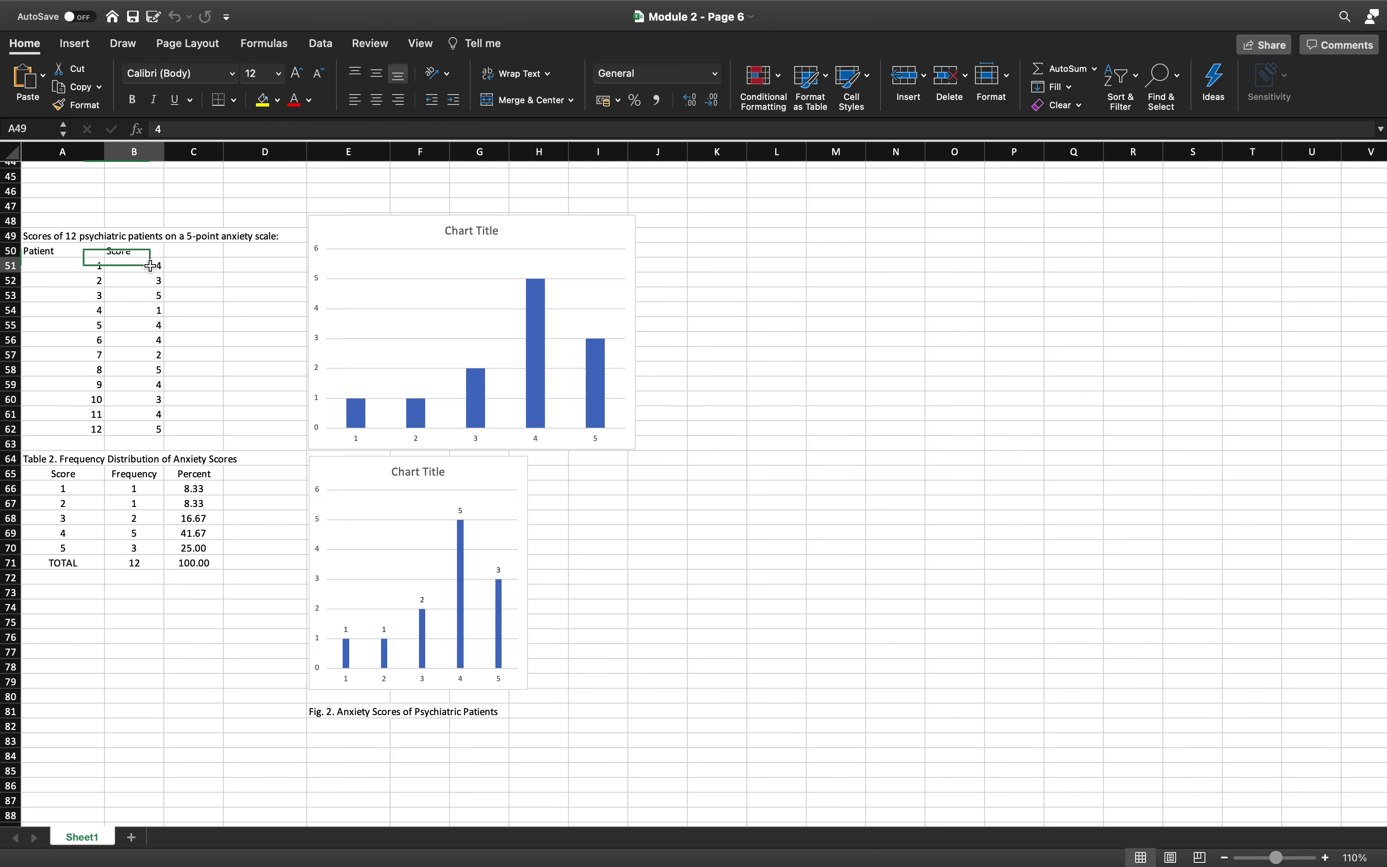
{"action": "left_click", "coordinate": [158, 429], "text": "shift"}
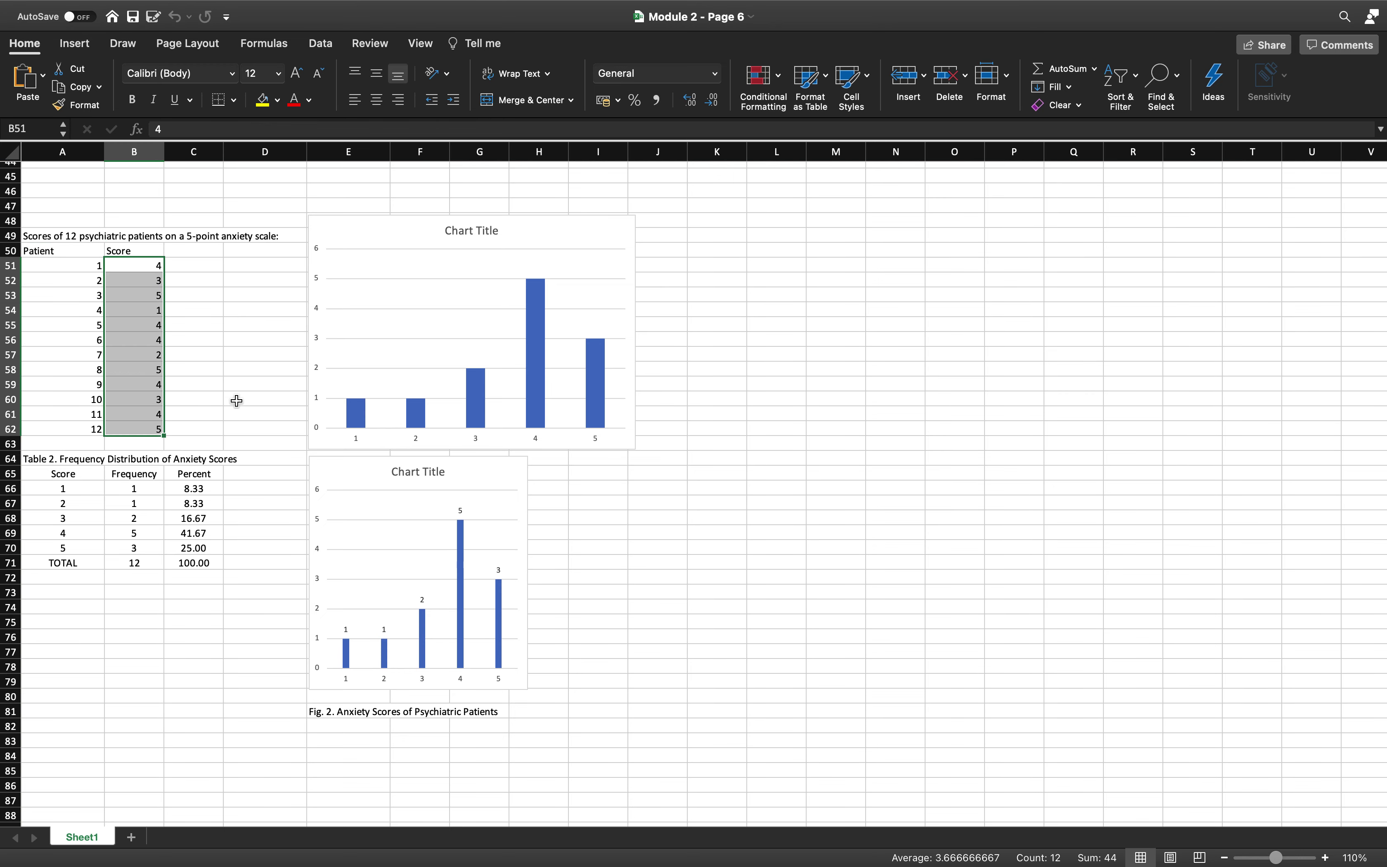
{"action": "key", "text": "super+c"}
{"action": "key", "text": "ctrl+Left"}
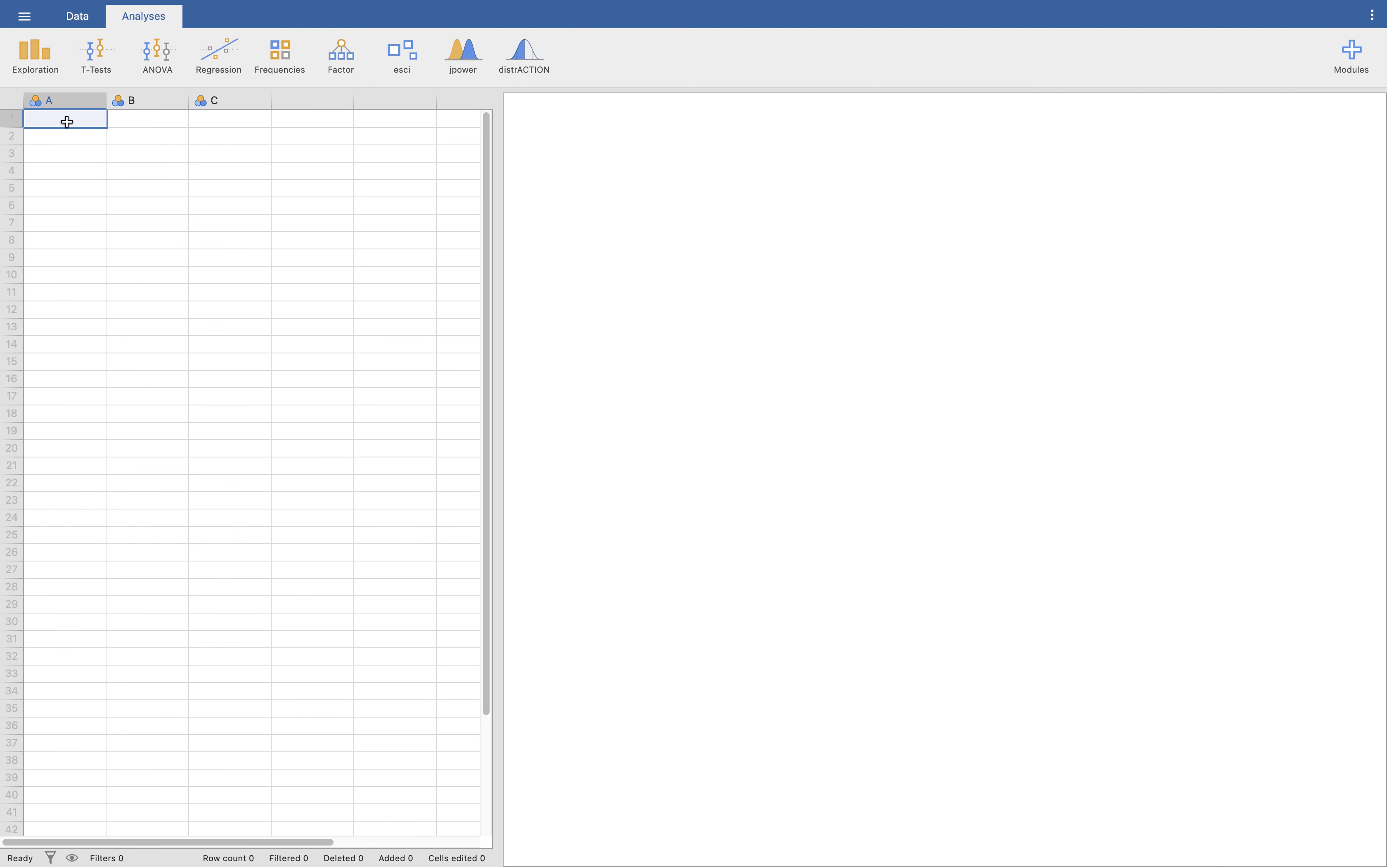
Step: Paste the twelve anxiety scores into column A and rename that column Scores
{"action": "key", "text": "super+v"}
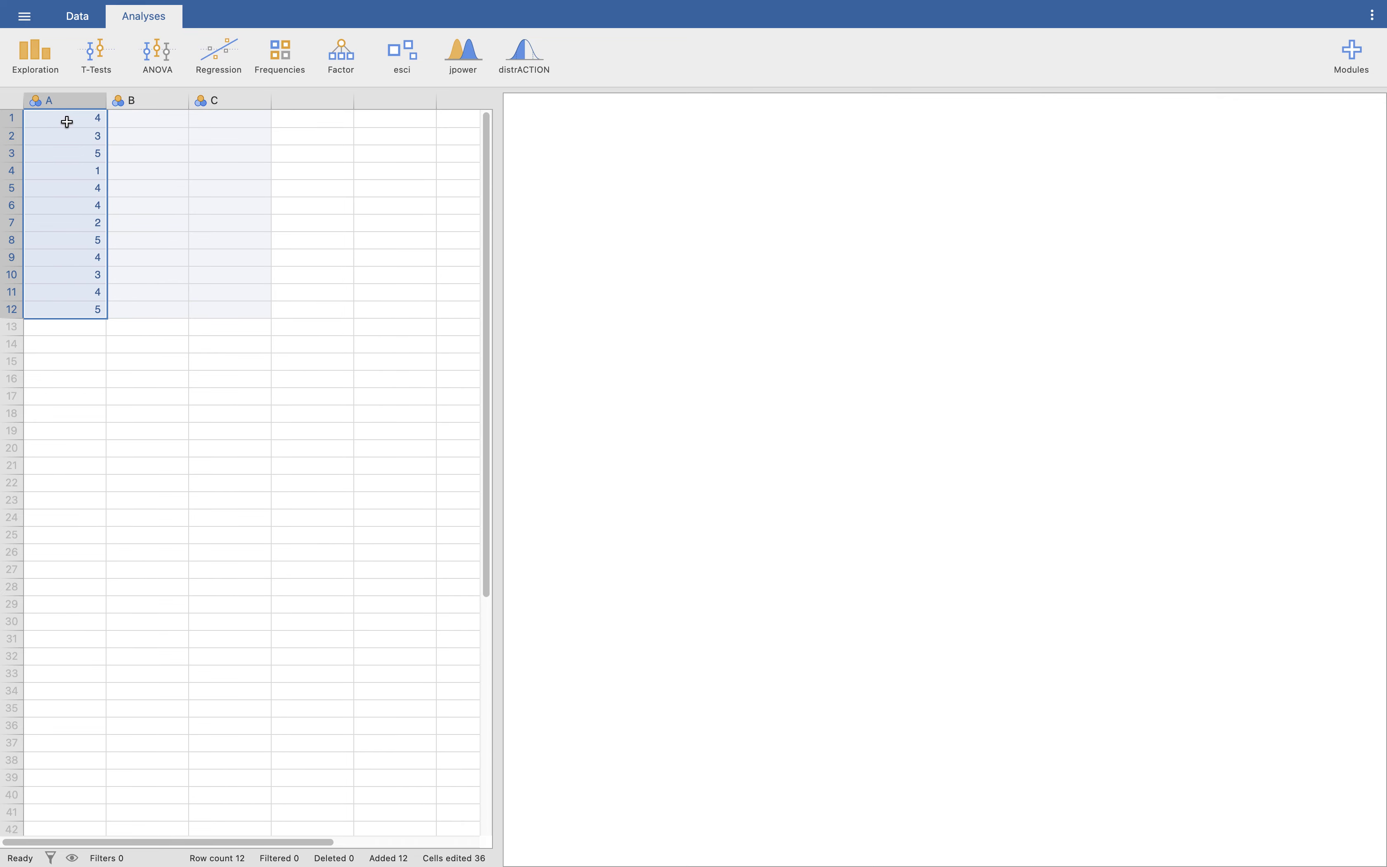
{"action": "double_click", "coordinate": [84, 105]}
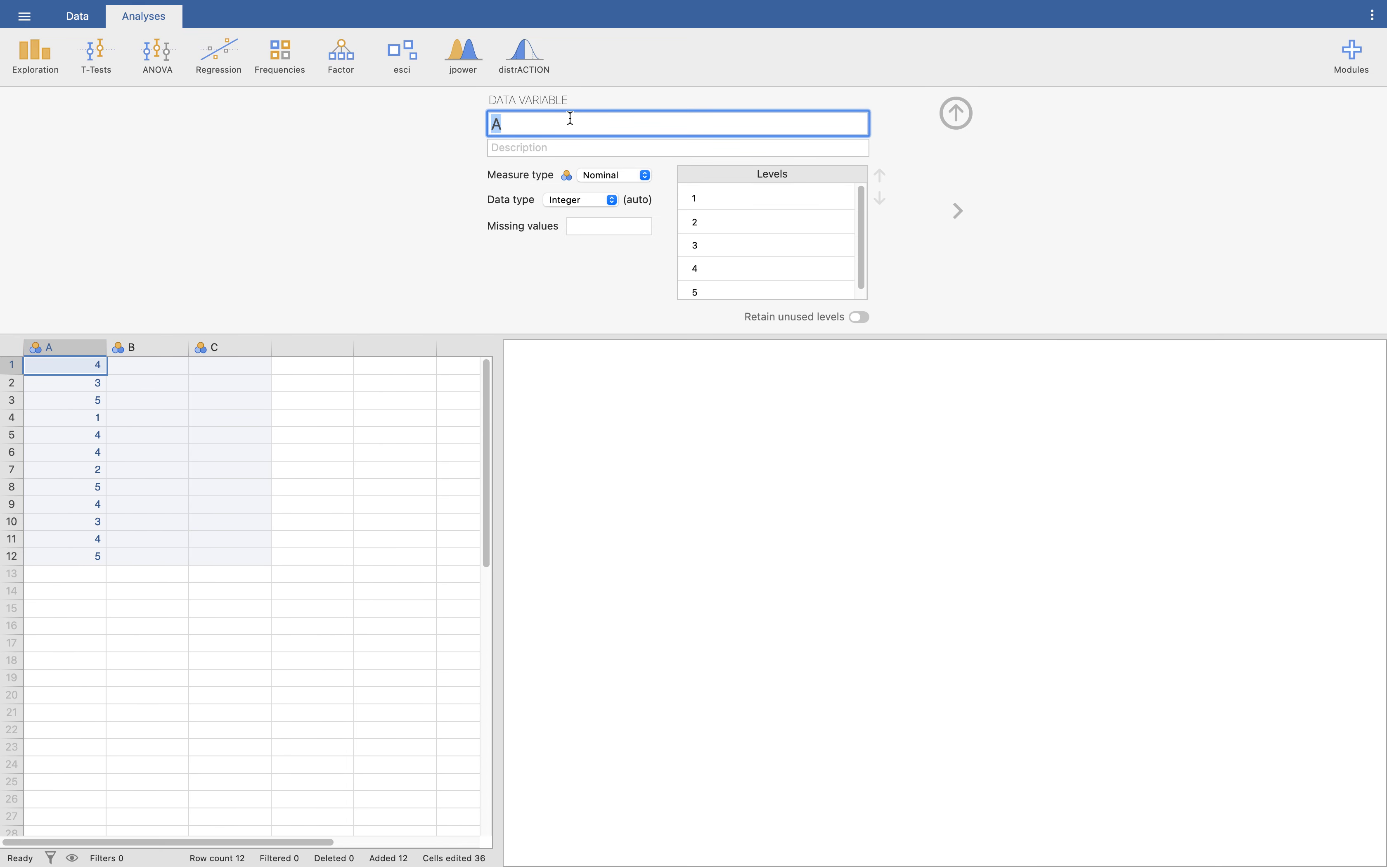
{"action": "type", "text": "Scores"}
{"action": "key", "text": "Return"}
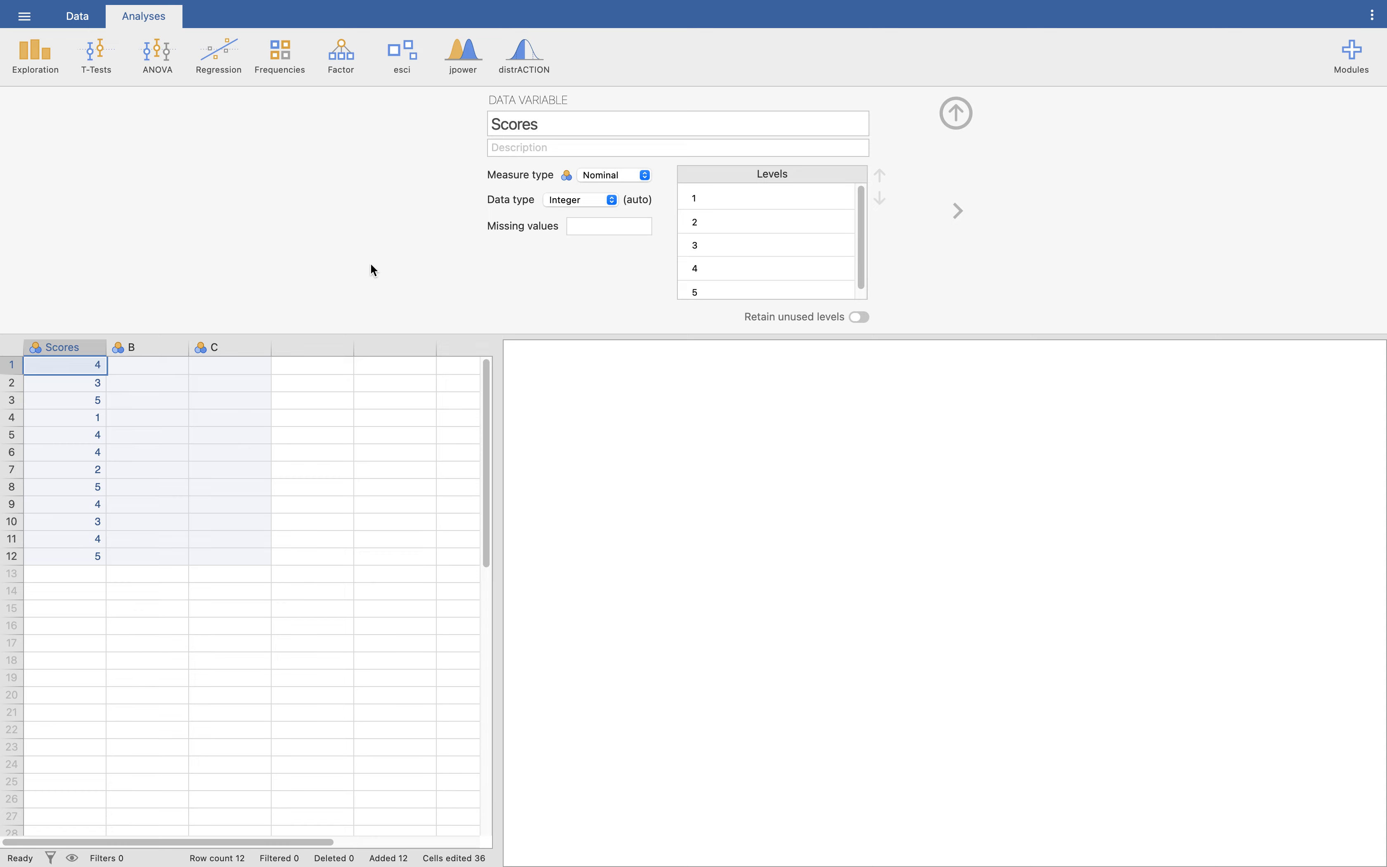
{"action": "left_click", "coordinate": [955, 113]}
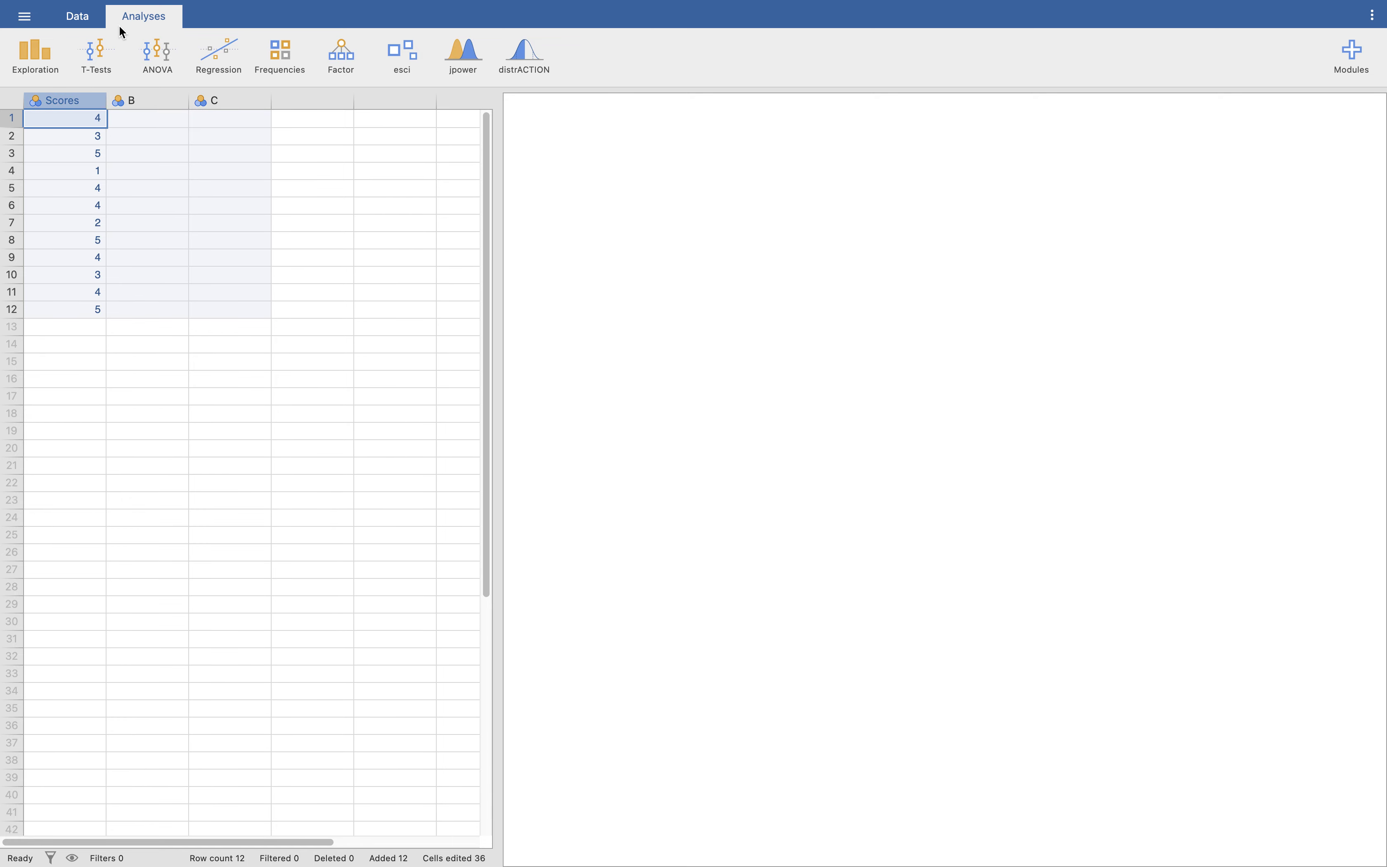
Step: Create a new Exploration > Descriptives analysis with Scores as the described variable
{"action": "left_click", "coordinate": [40, 63]}
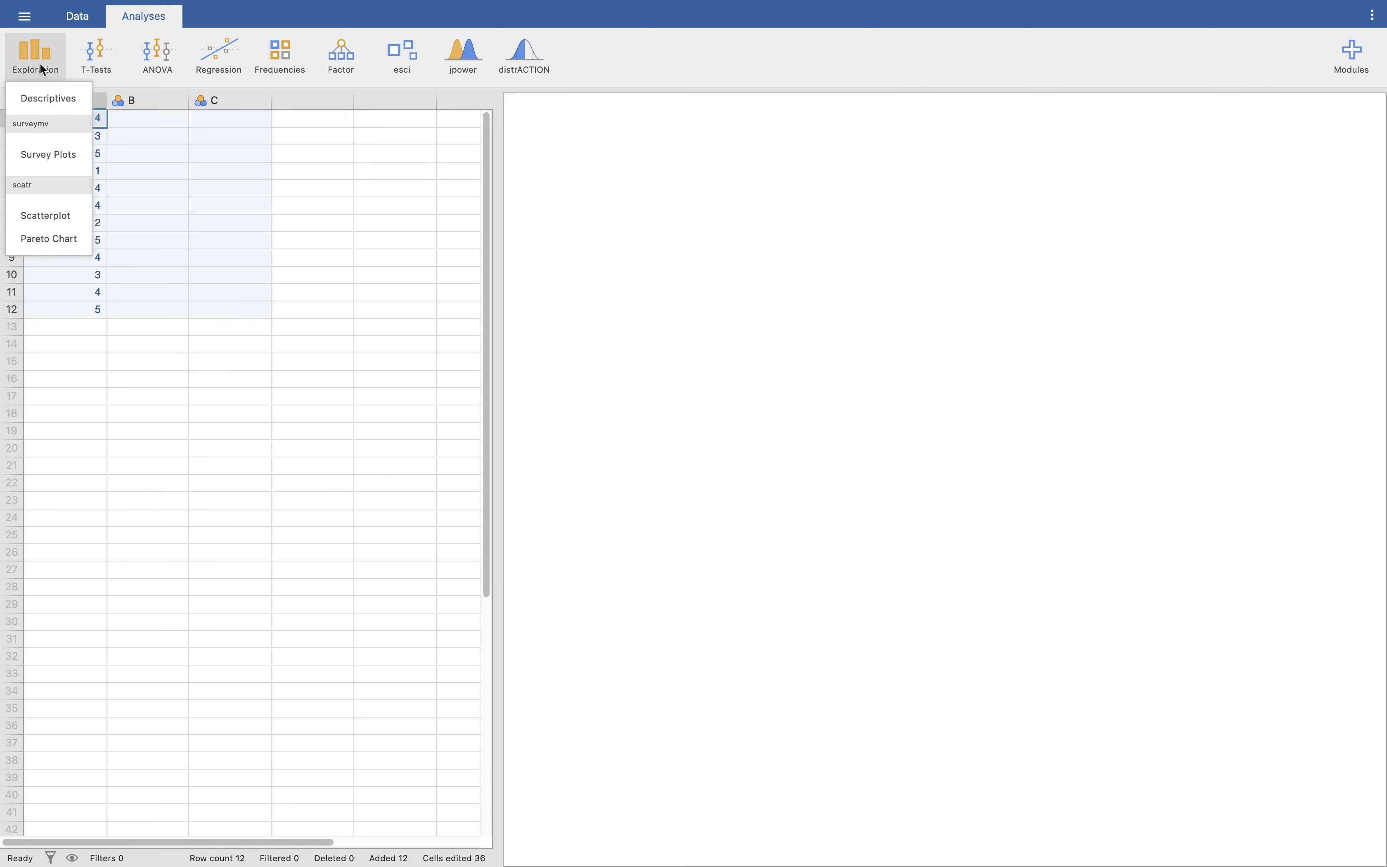
{"action": "left_click", "coordinate": [52, 100]}
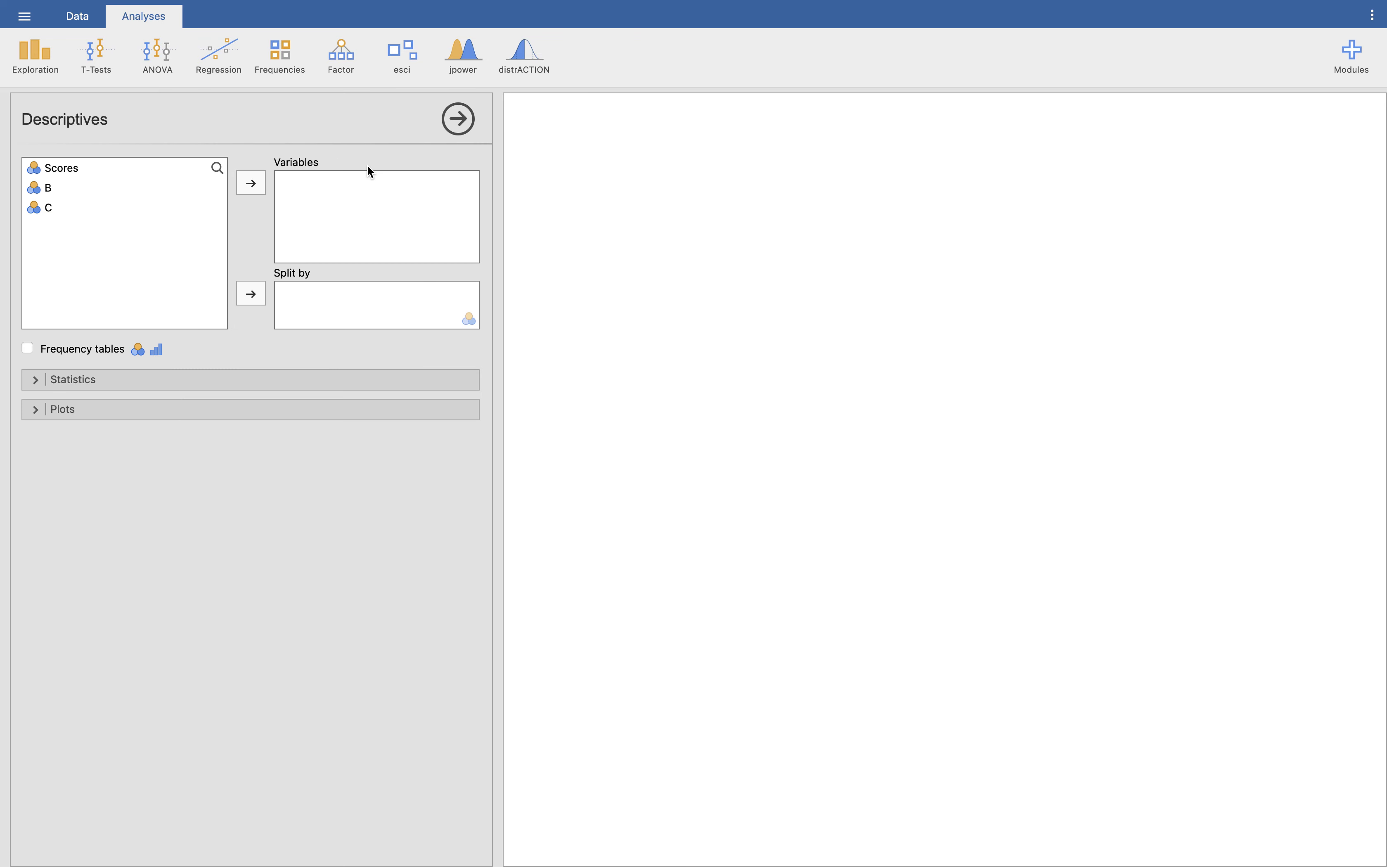
{"action": "left_click", "coordinate": [75, 172]}
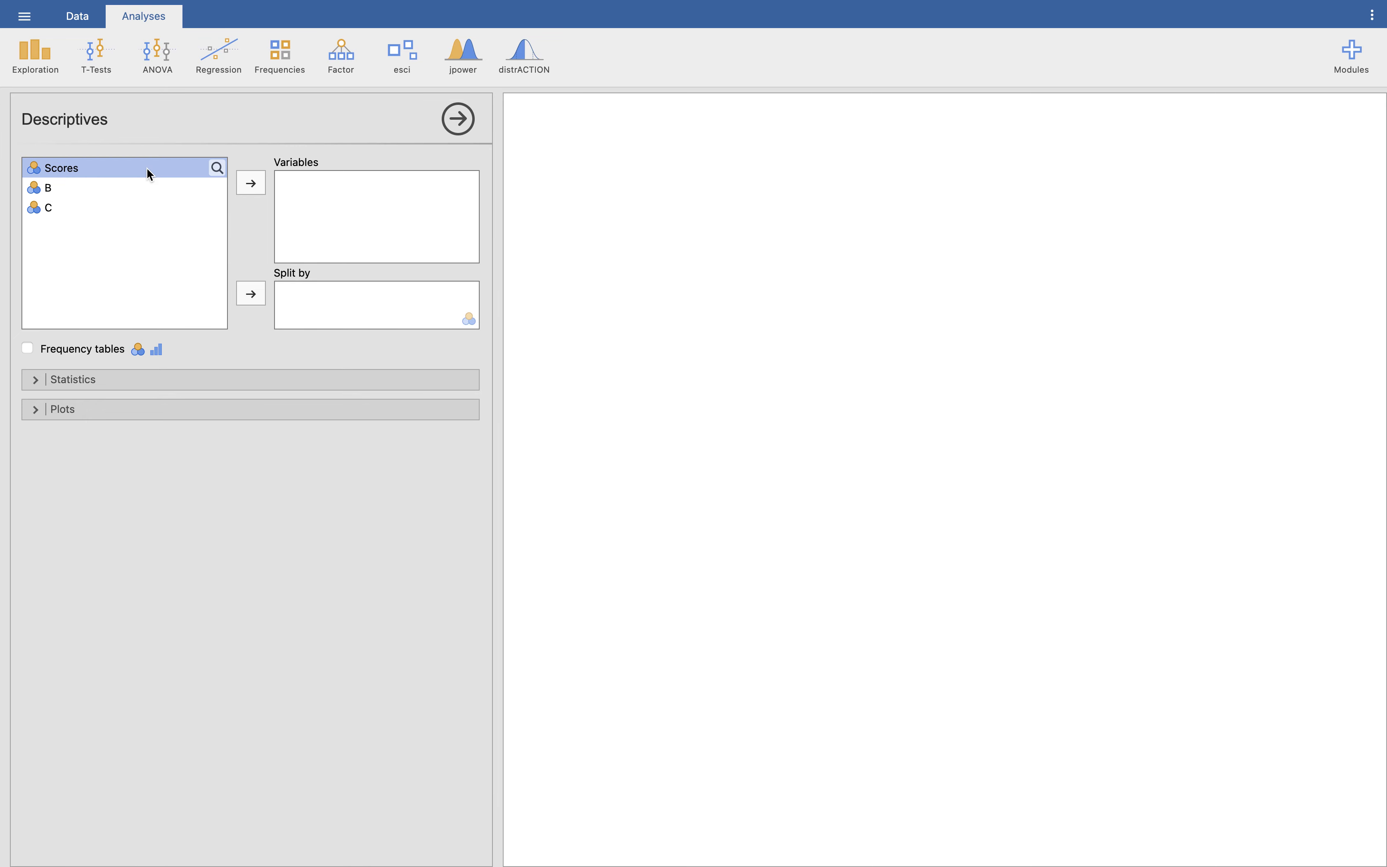
{"action": "left_click", "coordinate": [246, 185]}
{"action": "left_click", "coordinate": [302, 183]}
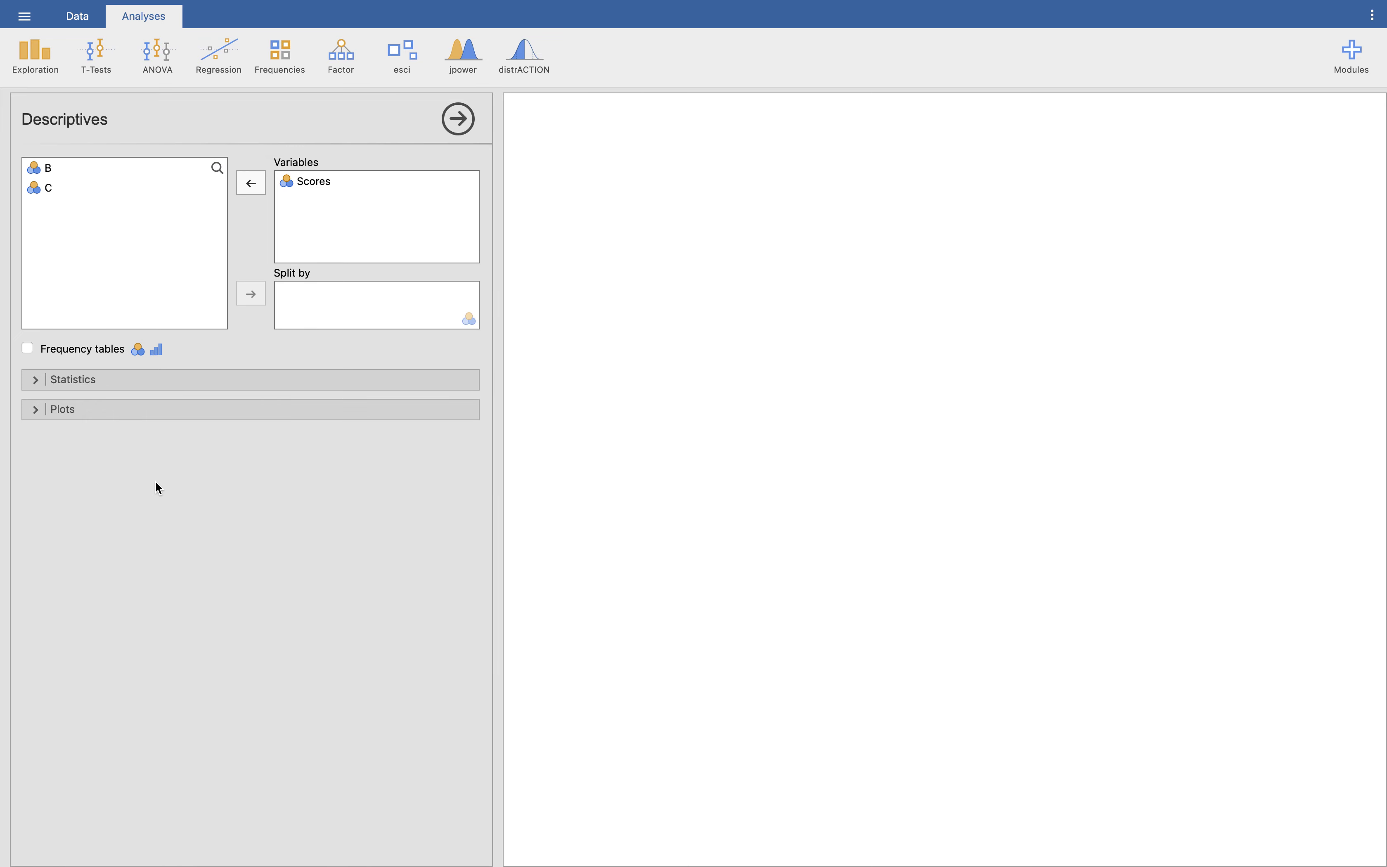
Step: Turn on a frequency table for Scores and drop the median and maximum from the statistics
{"action": "left_click", "coordinate": [35, 382]}
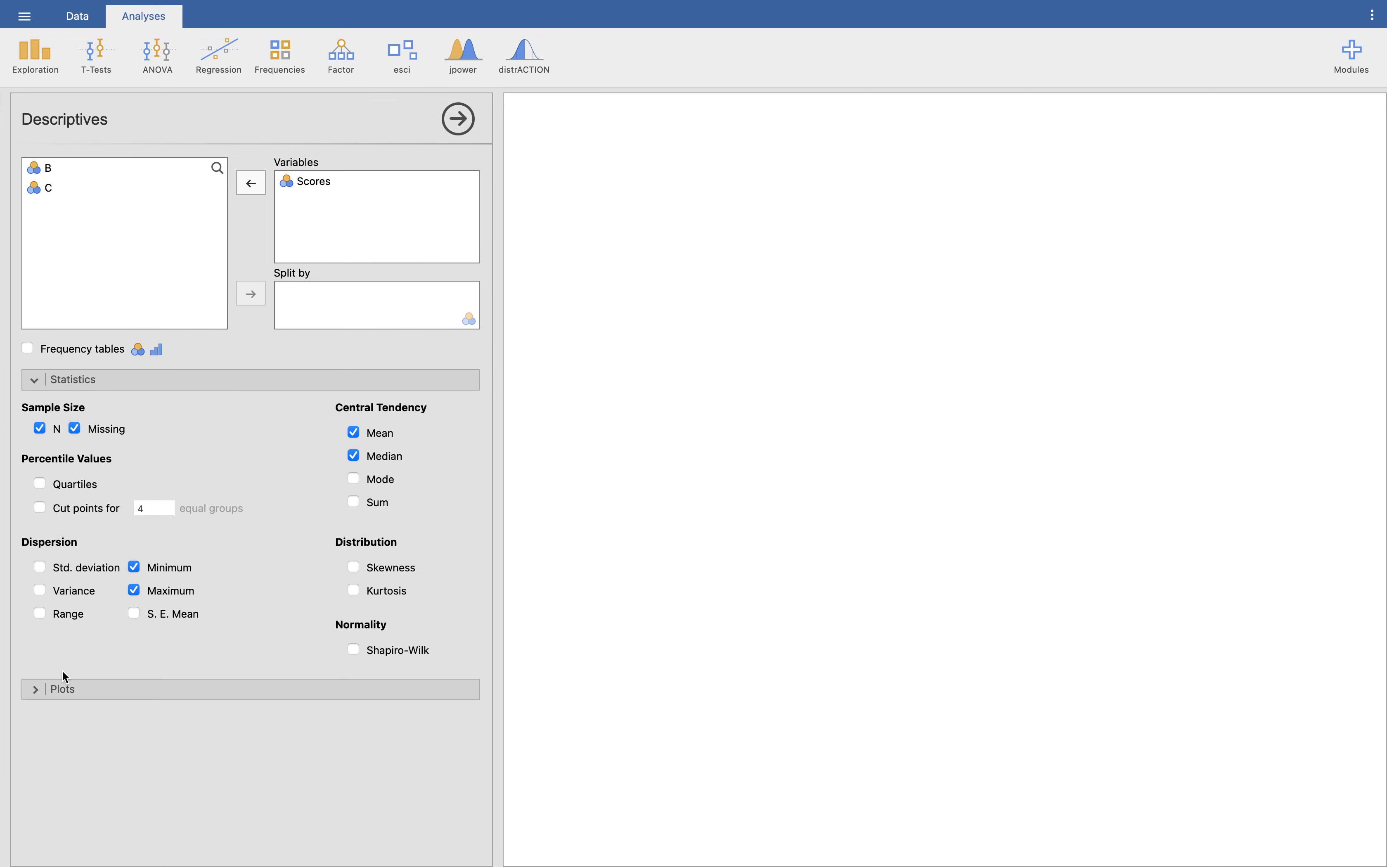
{"action": "left_click", "coordinate": [33, 689]}
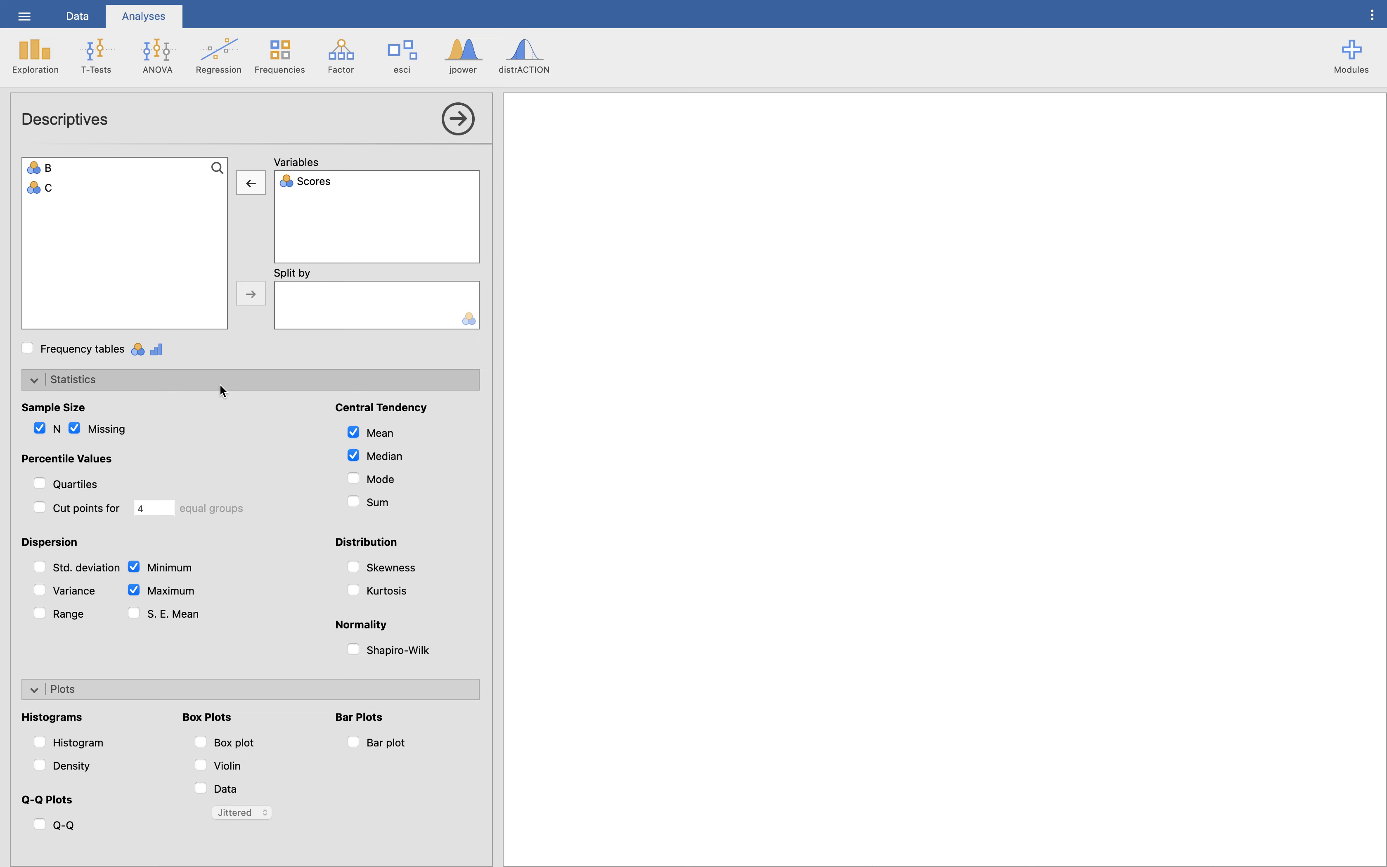
{"action": "left_click", "coordinate": [27, 349]}
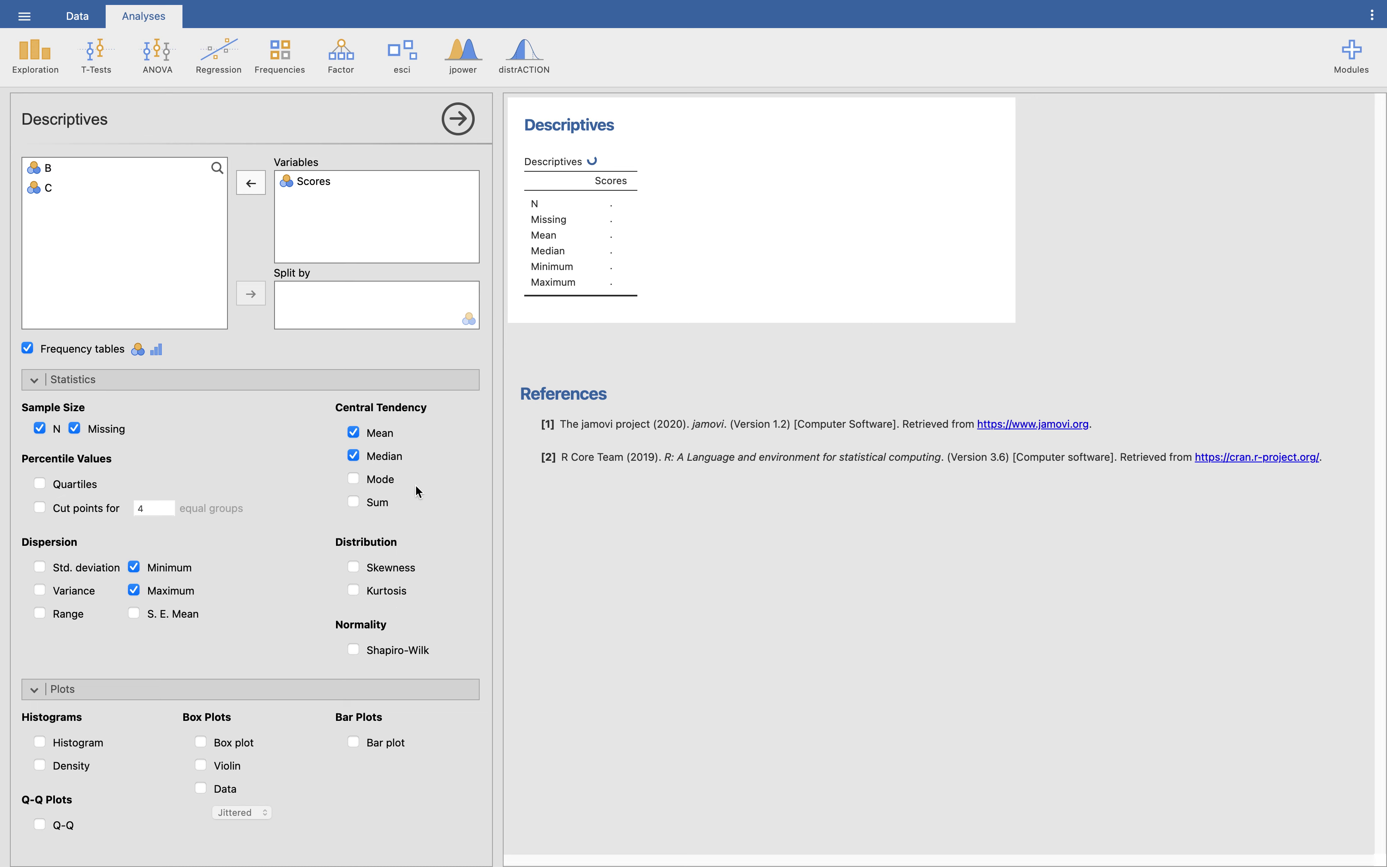
{"action": "left_click", "coordinate": [354, 456]}
{"action": "left_click", "coordinate": [134, 592]}
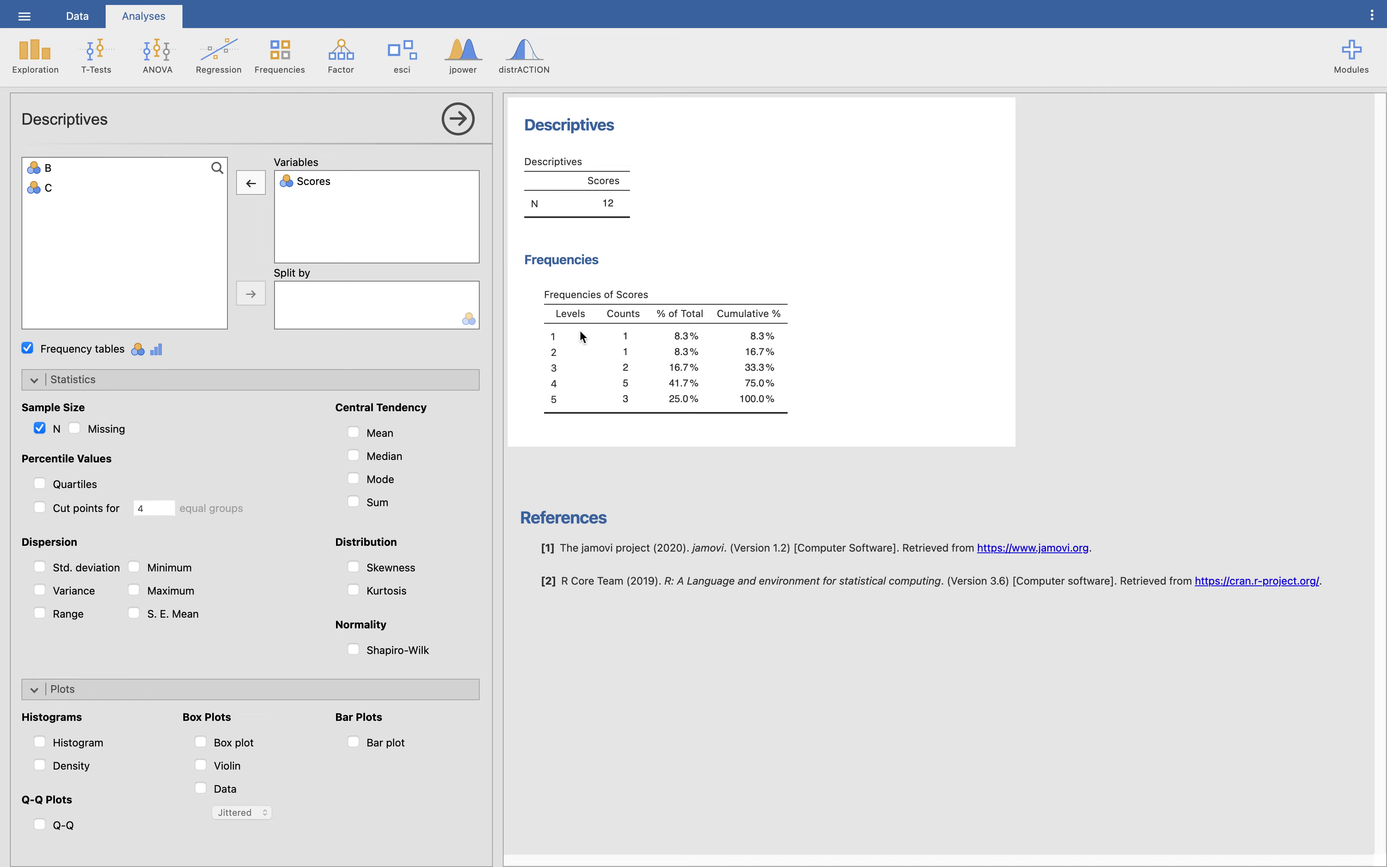
{"action": "key", "text": "super+Tab"}
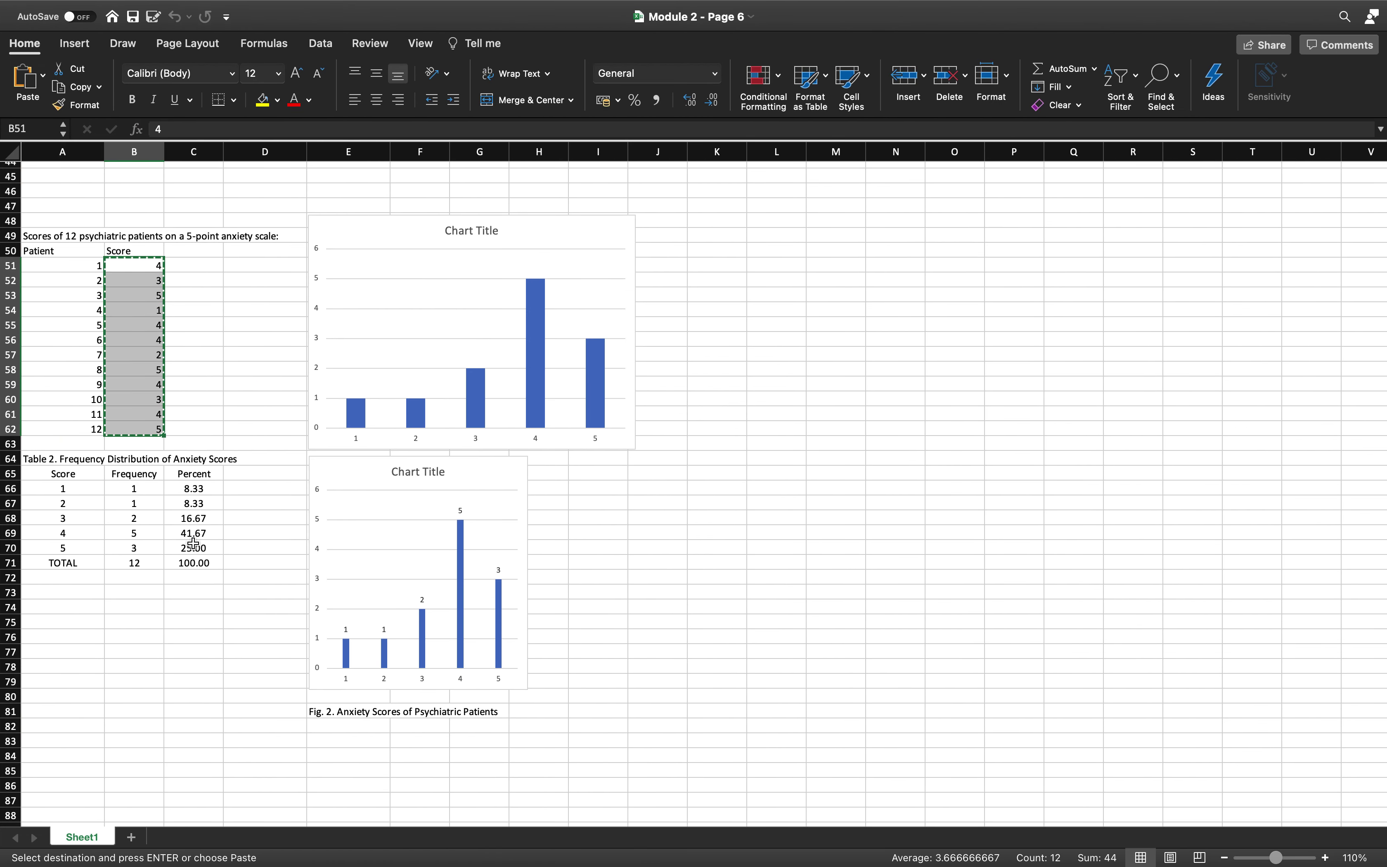
{"action": "key", "text": "super+Tab"}
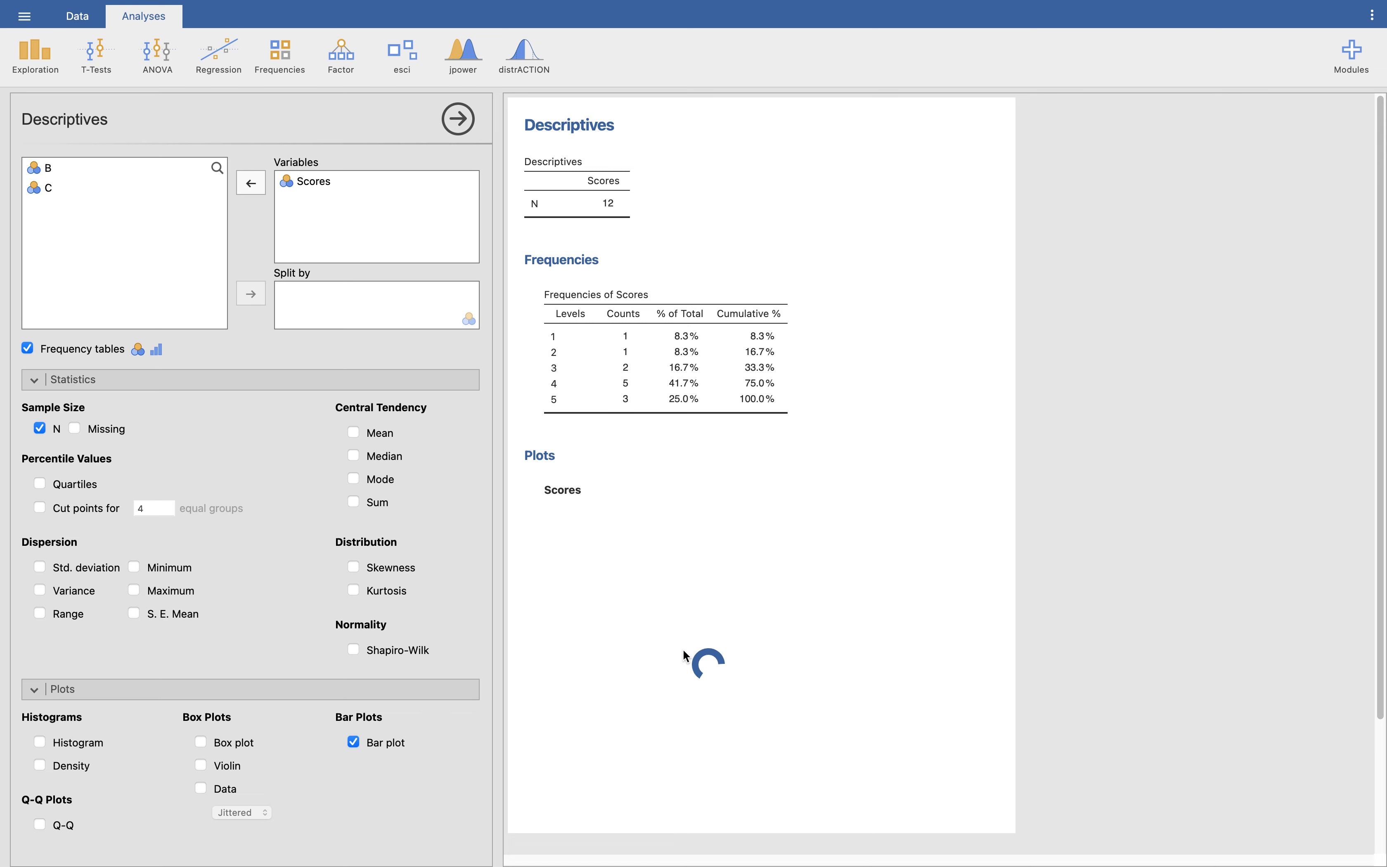
Step: Scroll the results down to the Plots section where the Scores bar plot is rendering
{"action": "scroll", "coordinate": [685, 653], "scroll_direction": "down", "scroll_amount": 3}
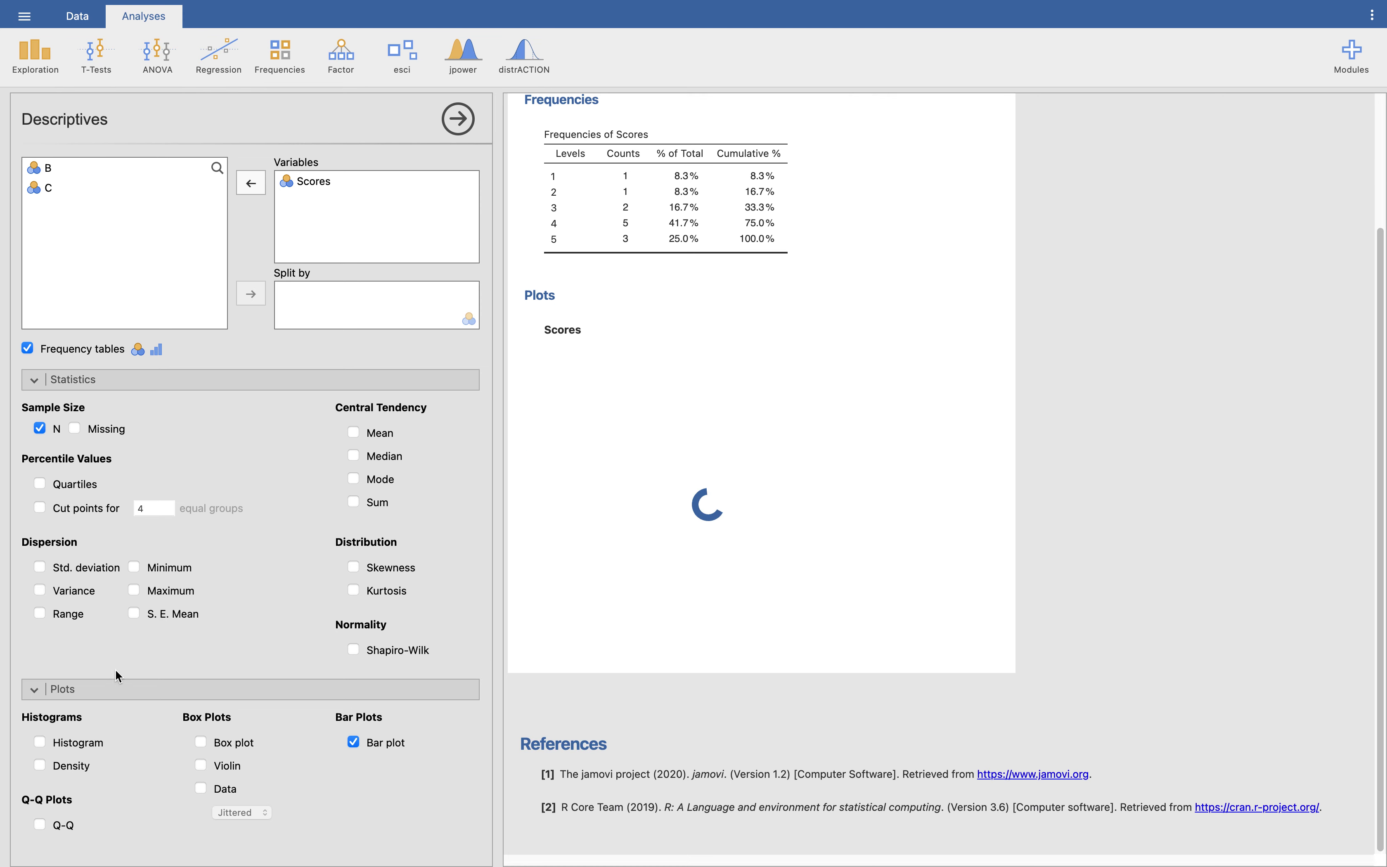
Step: Add a histogram of Scores and check it appears below the bar plot
{"action": "left_click", "coordinate": [41, 743]}
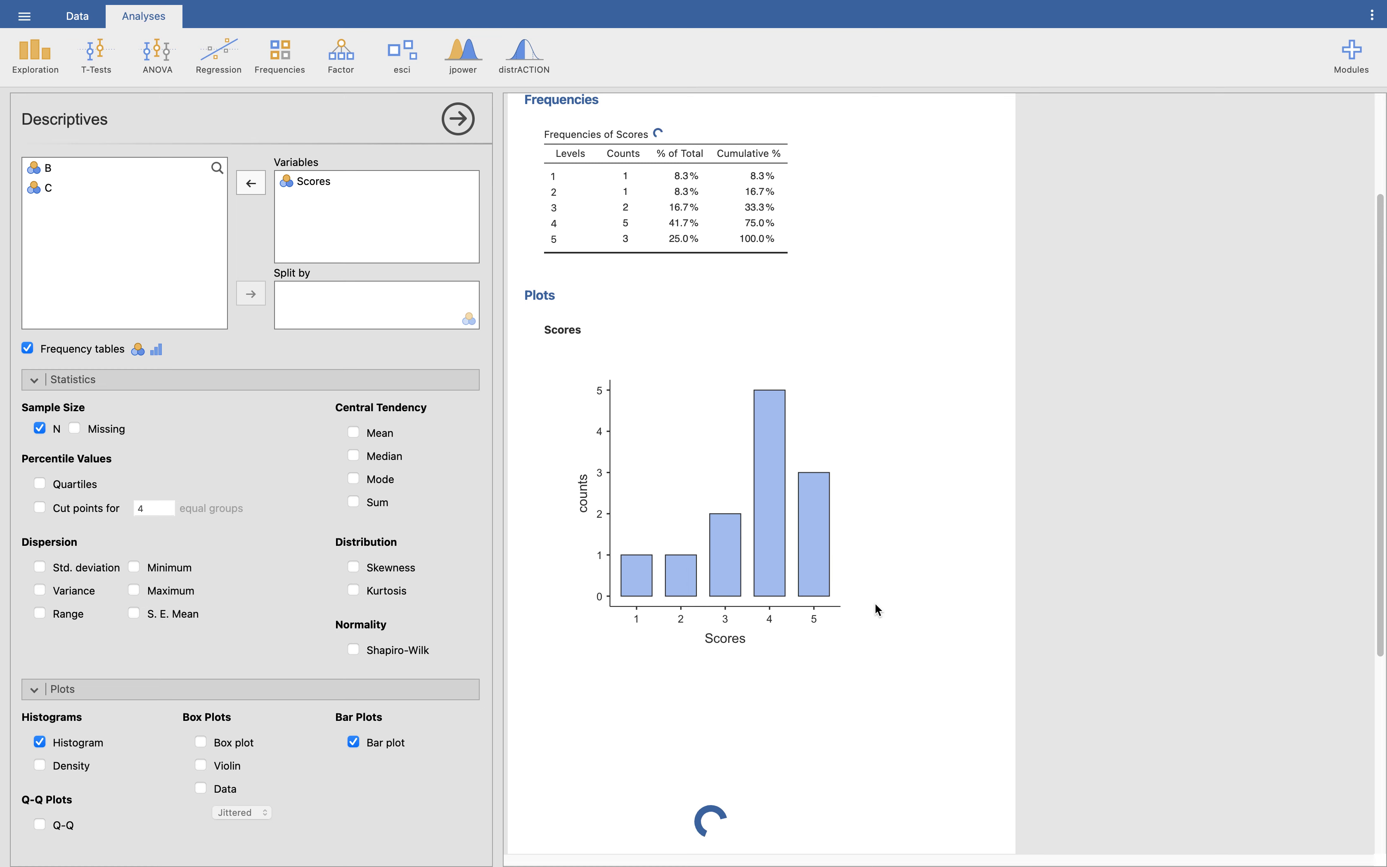
{"action": "scroll", "coordinate": [879, 609], "scroll_direction": "down", "scroll_amount": 5}
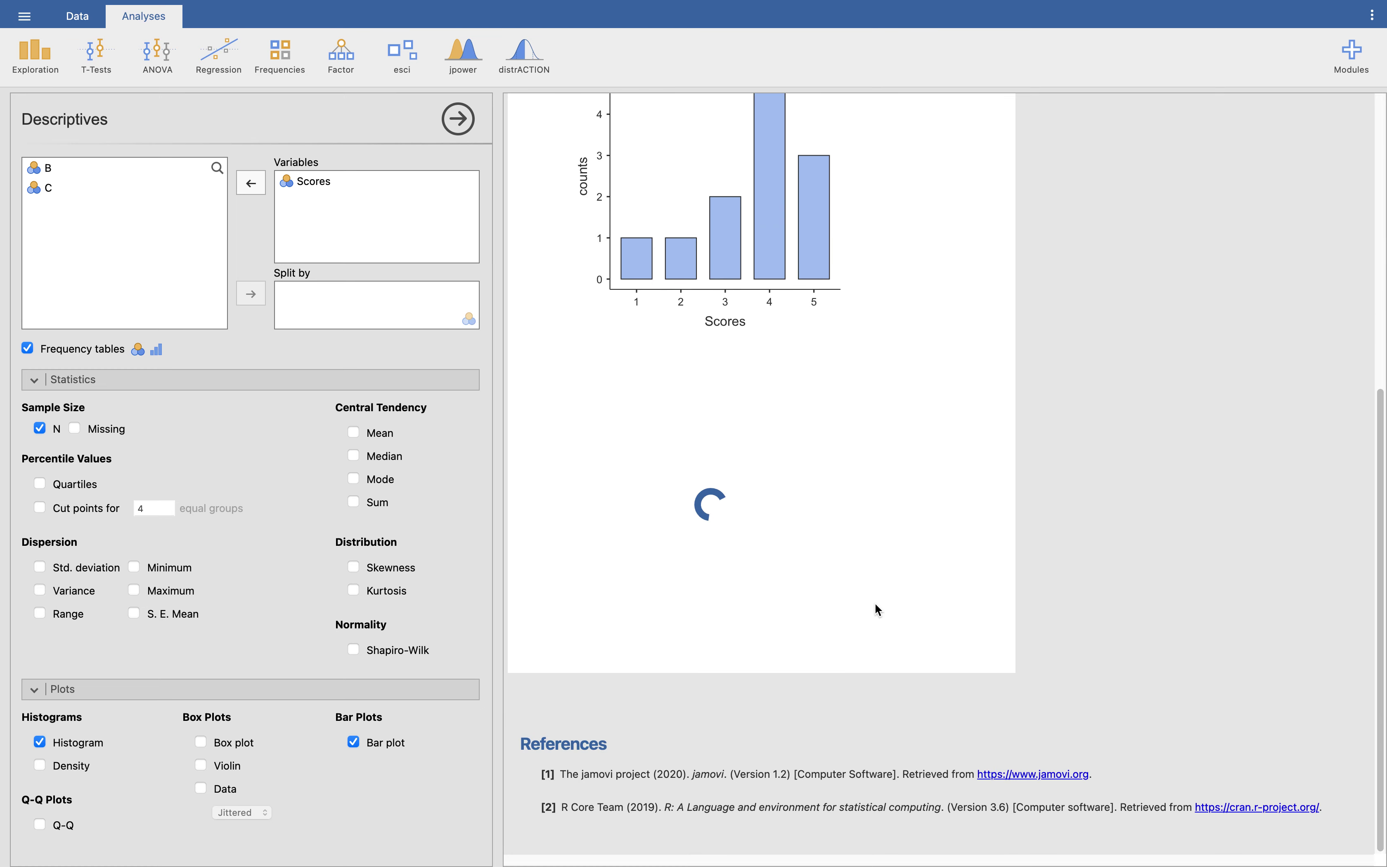
{"action": "scroll", "coordinate": [886, 515], "scroll_direction": "up", "scroll_amount": 3}
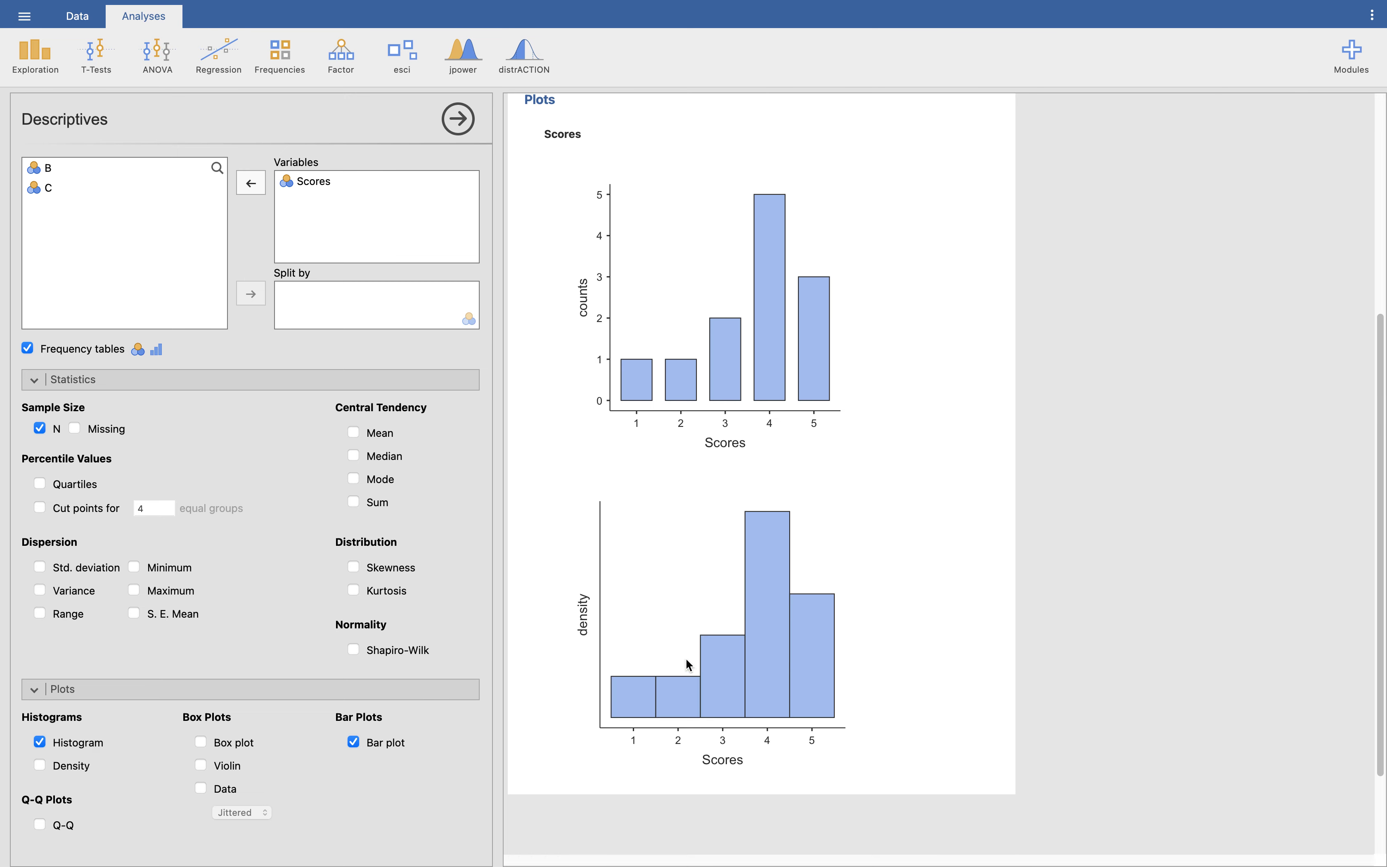
Step: Turn on the density curve and turn off the histogram bars for Scores
{"action": "left_click", "coordinate": [40, 767]}
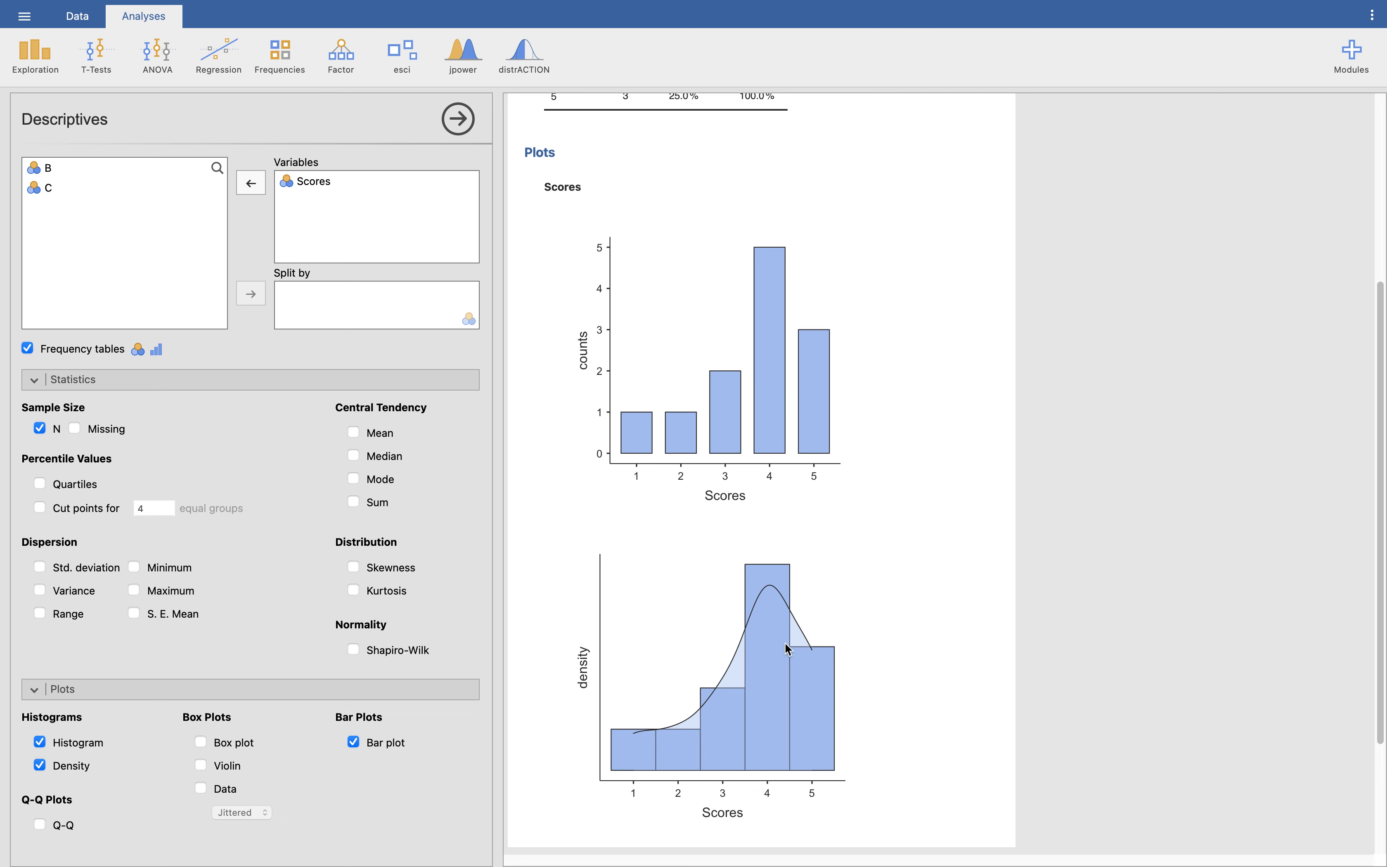
{"action": "left_click", "coordinate": [42, 744]}
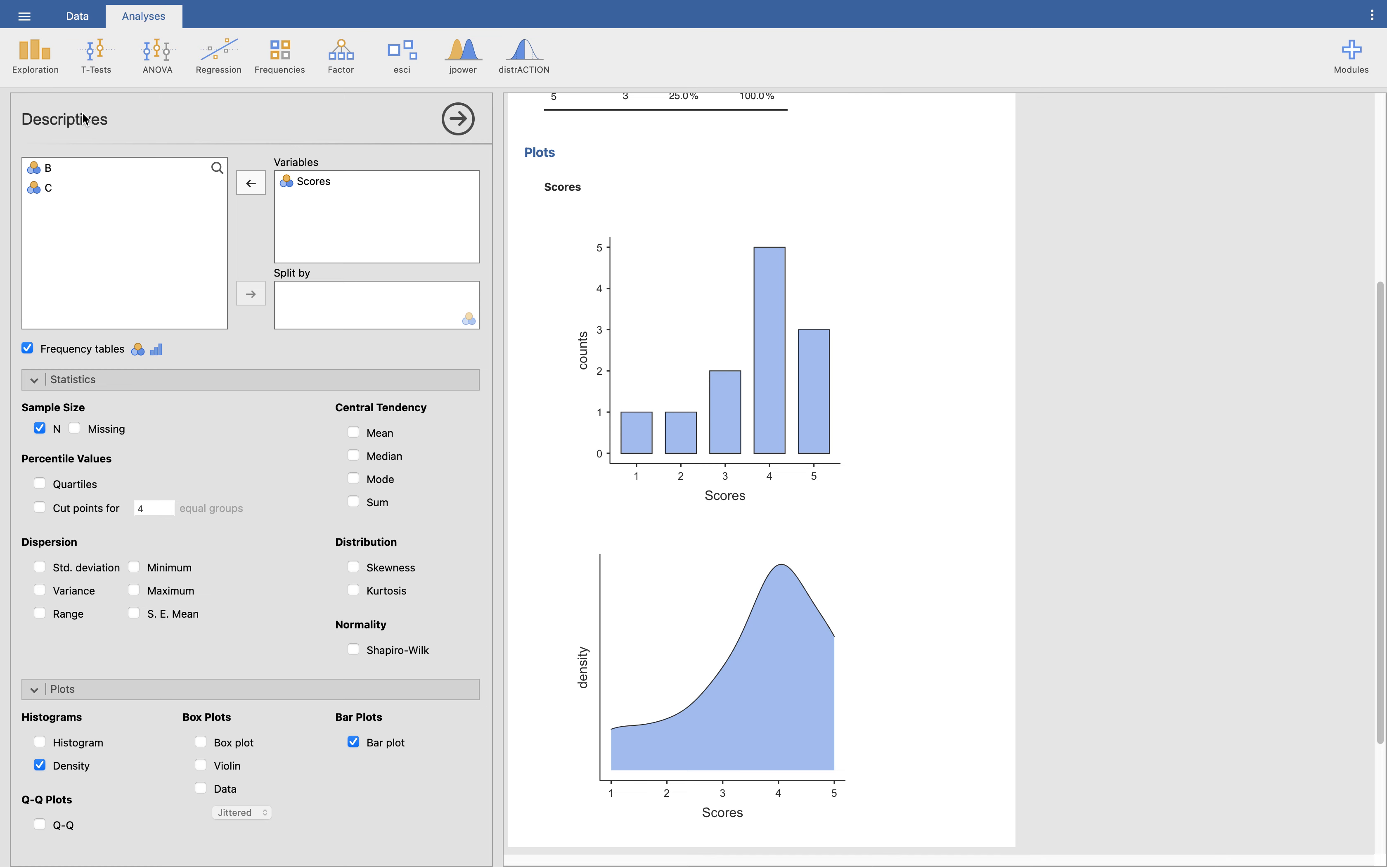
{"action": "scroll", "coordinate": [835, 349], "scroll_direction": "up", "scroll_amount": 5}
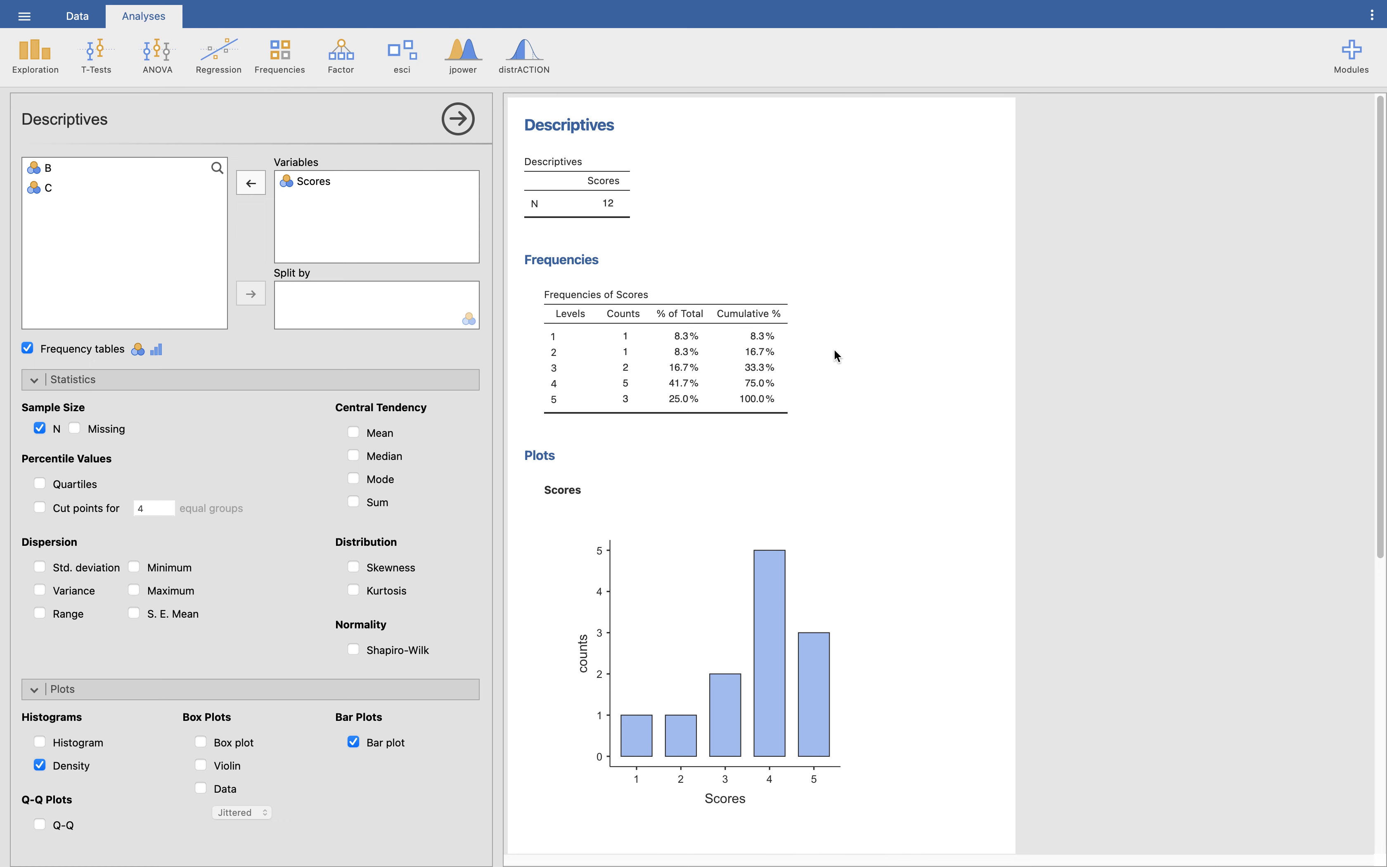
{"action": "scroll", "coordinate": [835, 352], "scroll_direction": "down", "scroll_amount": 5}
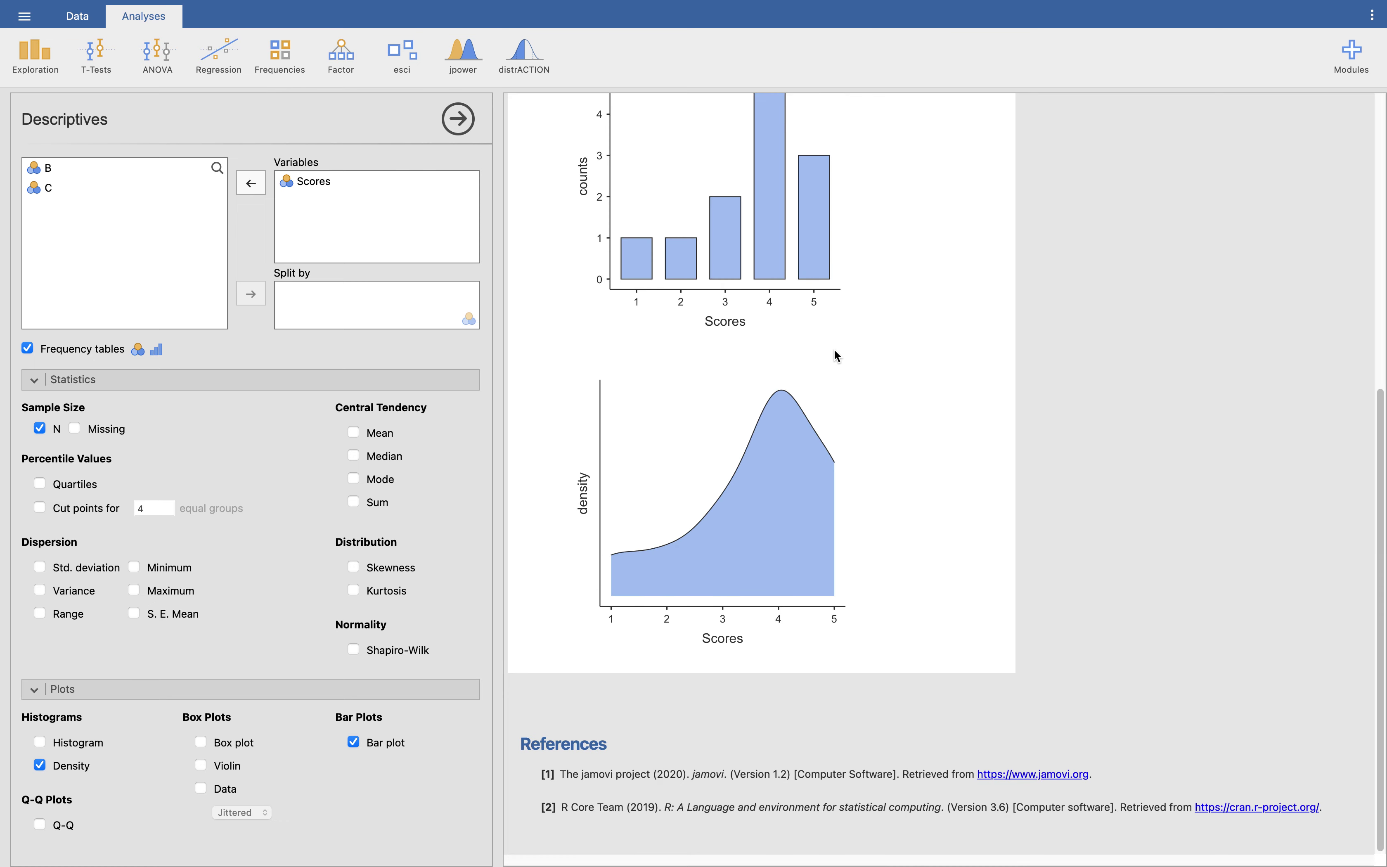
{"action": "scroll", "coordinate": [834, 350], "scroll_direction": "up", "scroll_amount": 5}
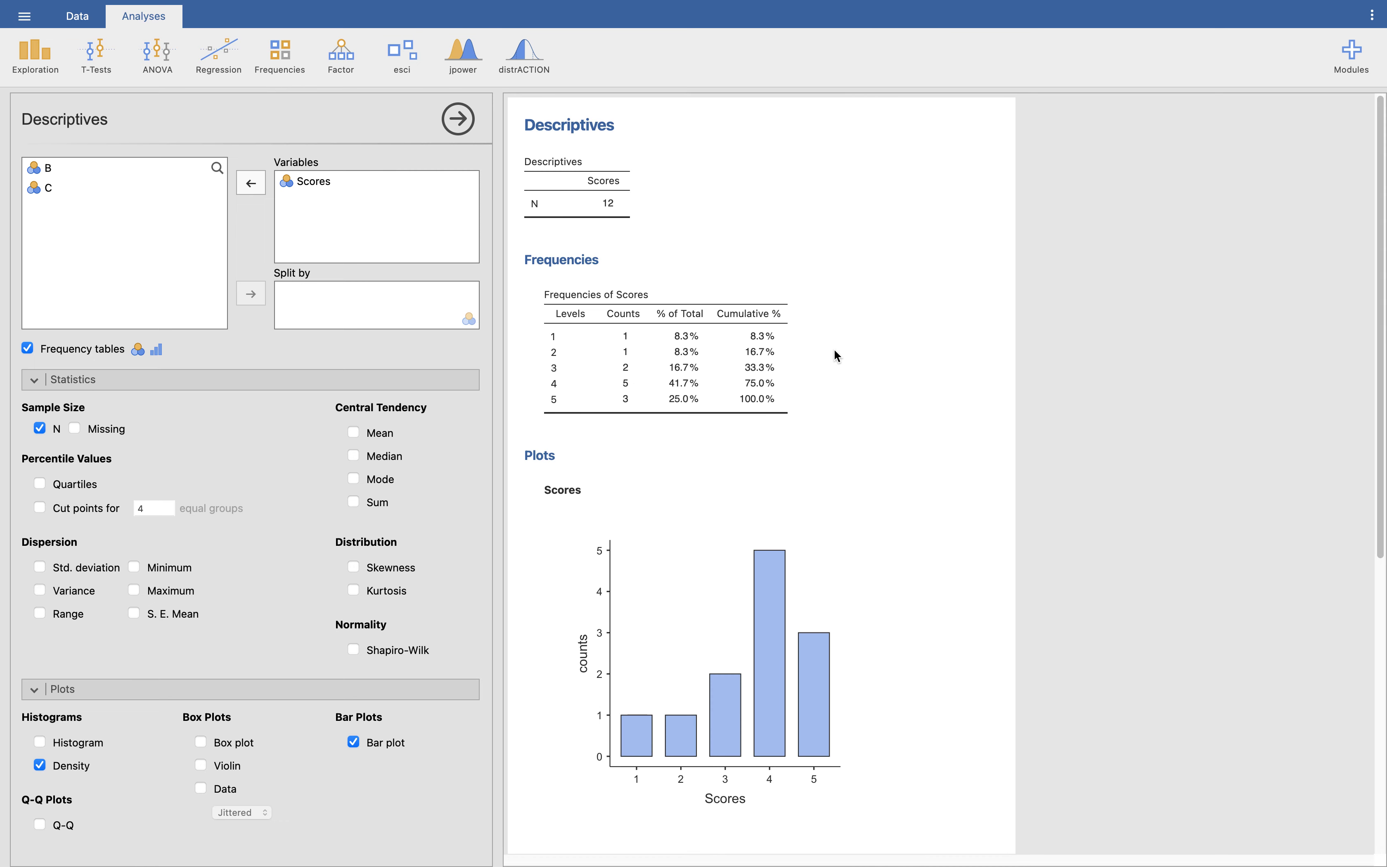